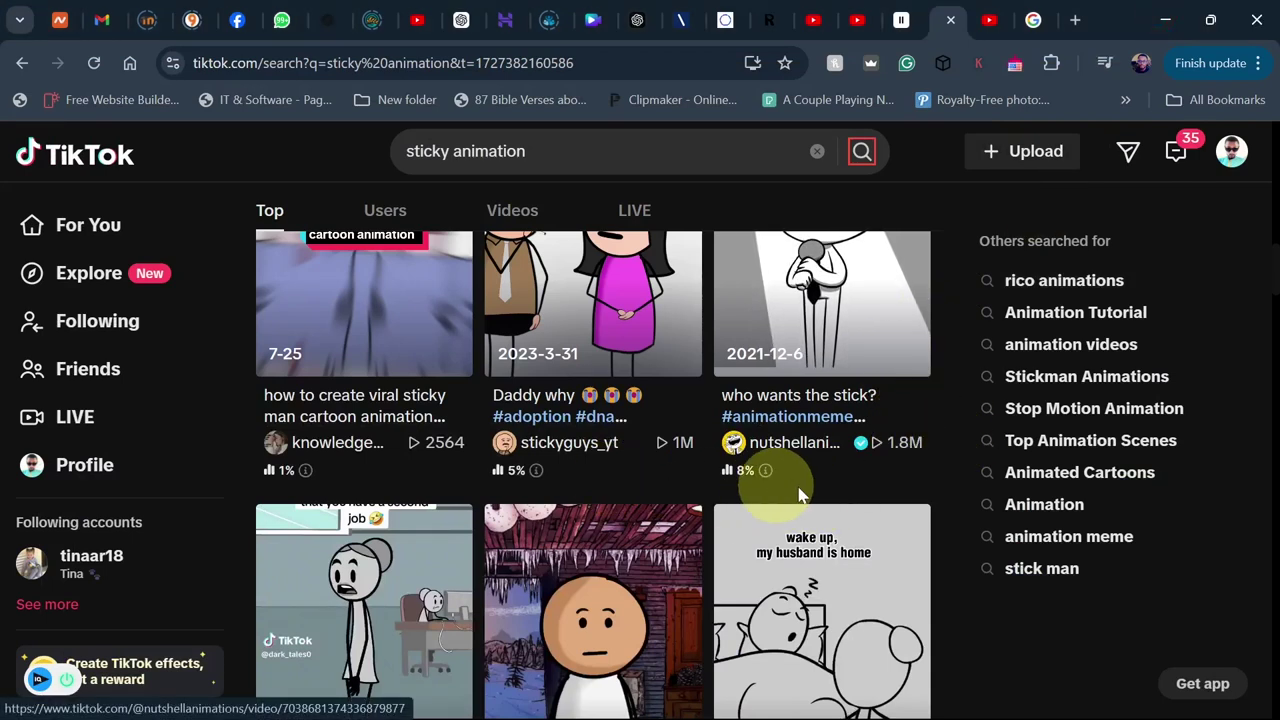
Step: Read through the five jokes in the ChatGPT chat, then go to ElevenLabs Text to Speech
scroll(802, 470, "up", 3)
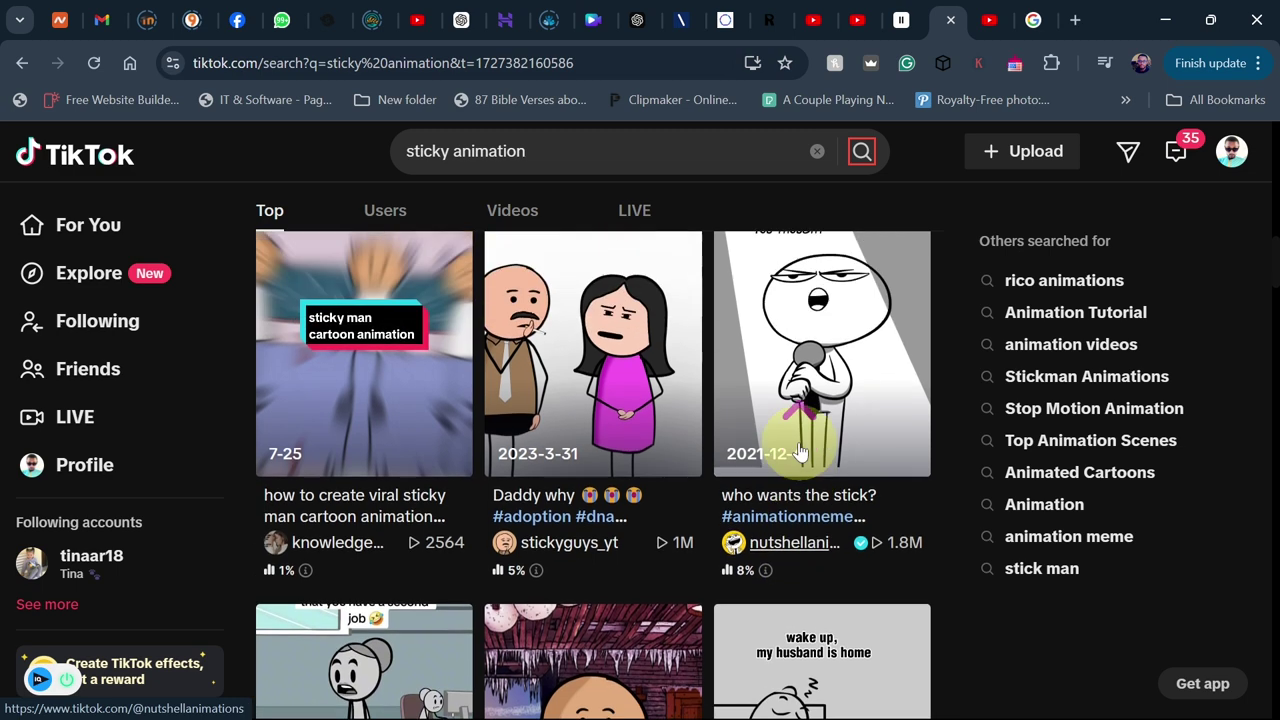
scroll(880, 505, "down", 3)
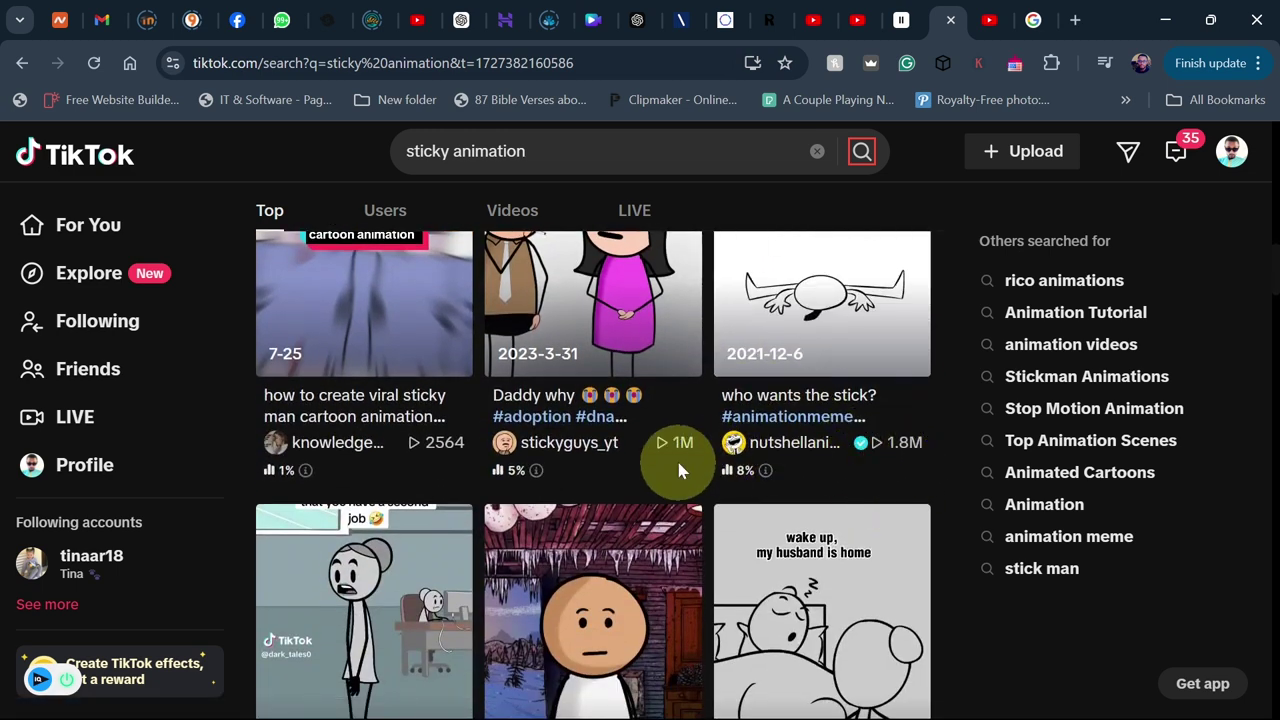
scroll(808, 486, "down", 3)
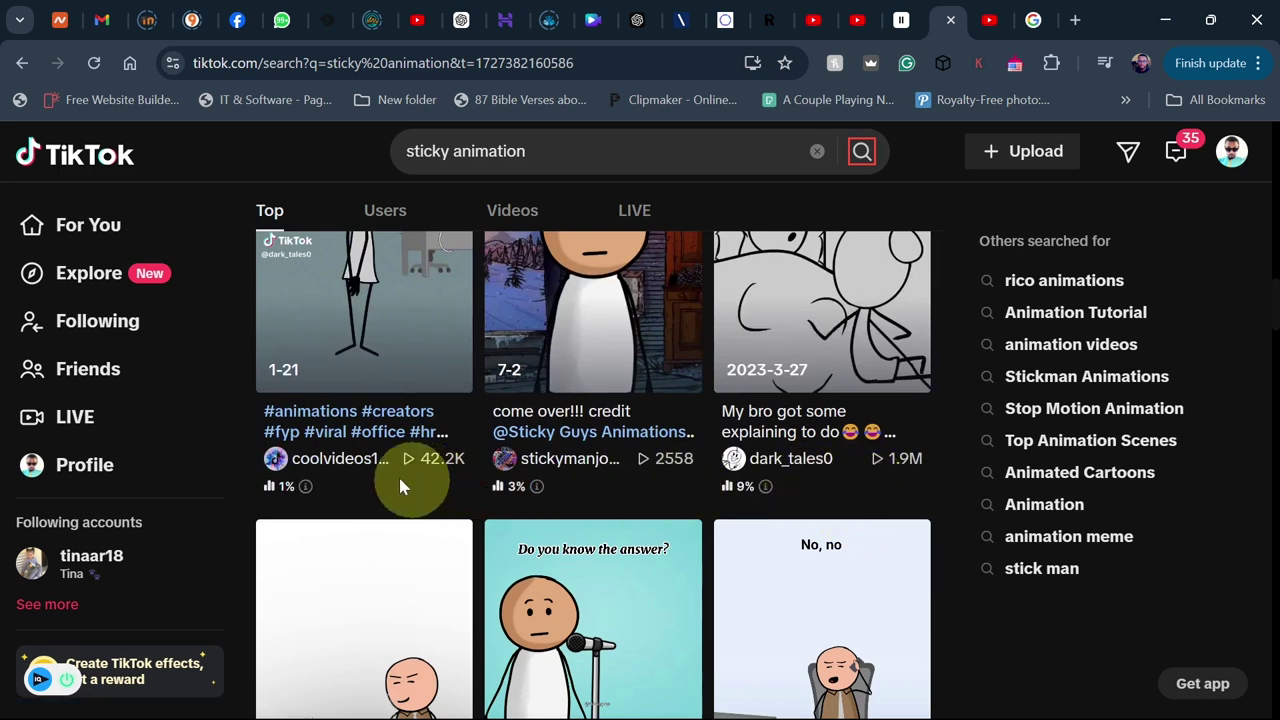
scroll(830, 507, "down", 1)
scroll(831, 499, "down", 3)
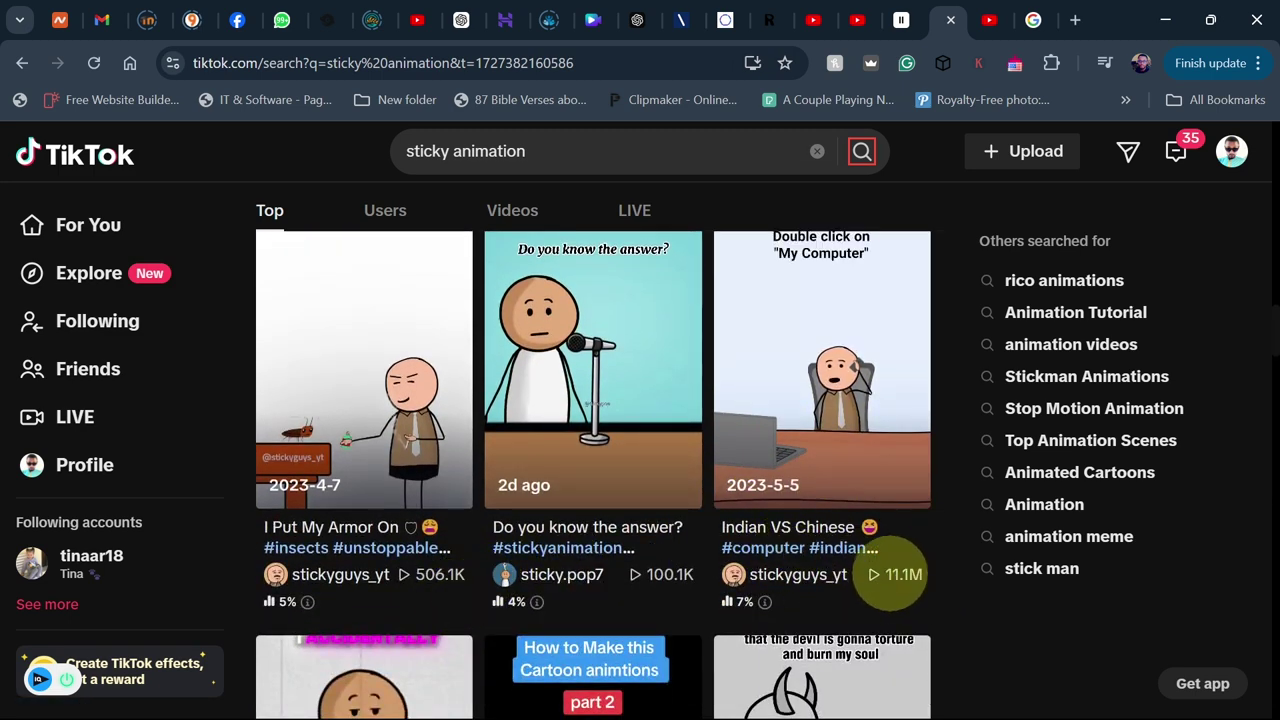
scroll(737, 470, "up", 5)
scroll(733, 450, "up", 6)
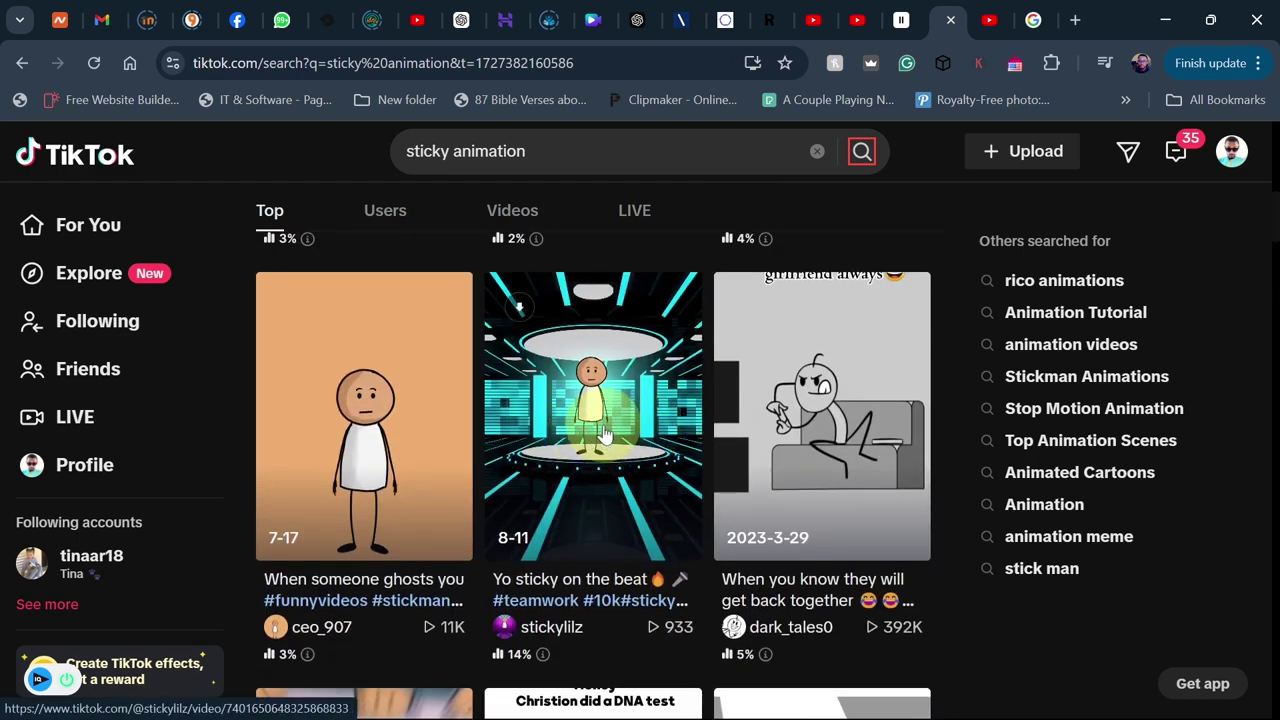
scroll(604, 432, "up", 5)
scroll(666, 434, "up", 2)
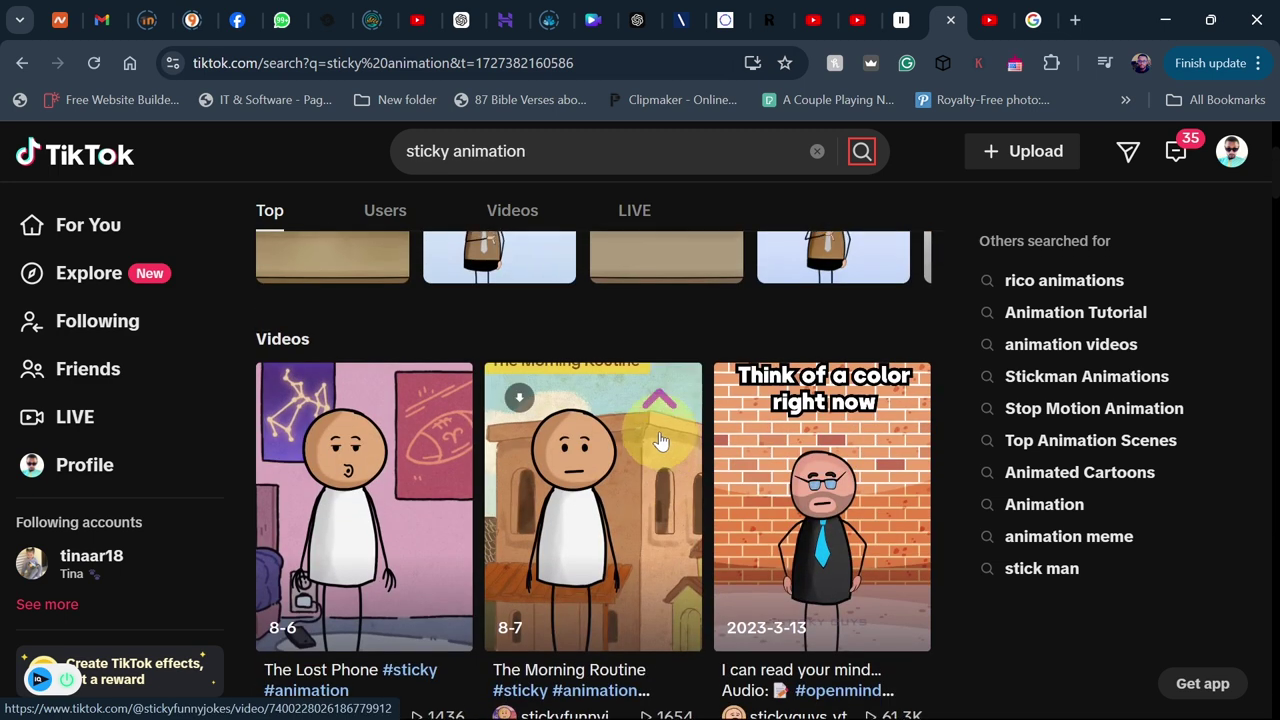
scroll(660, 441, "up", 3)
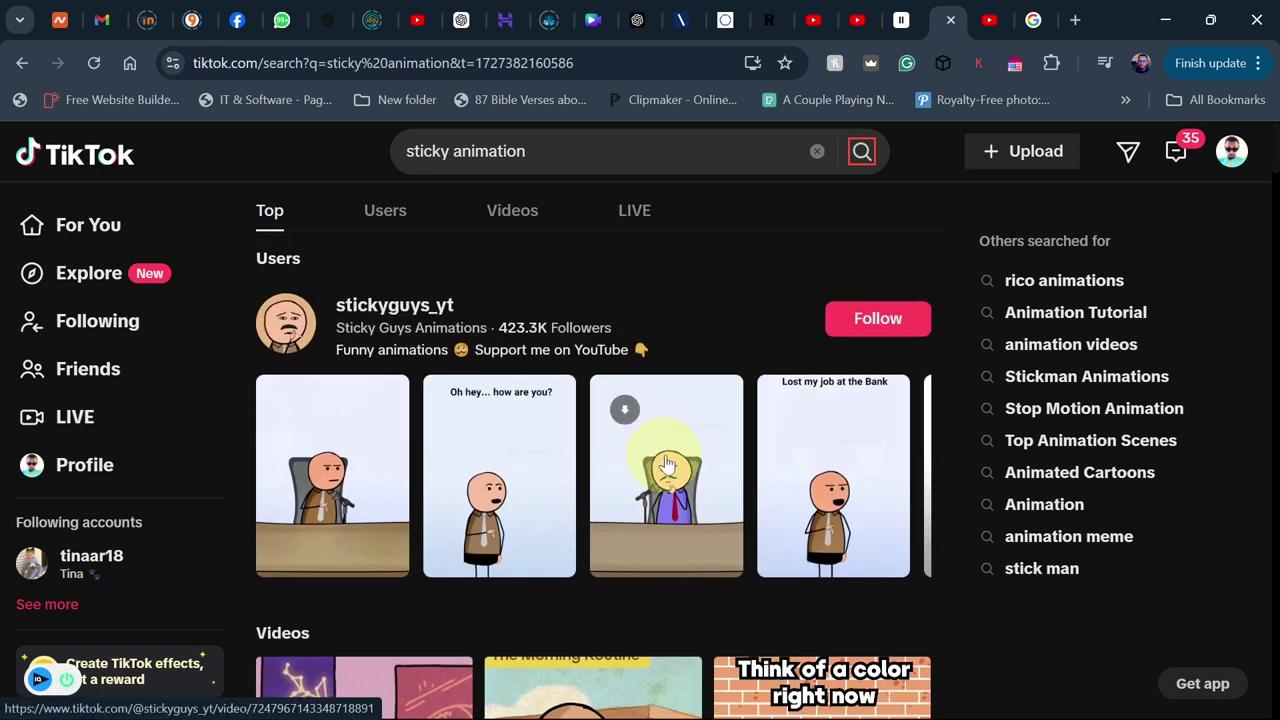
scroll(693, 470, "down", 4)
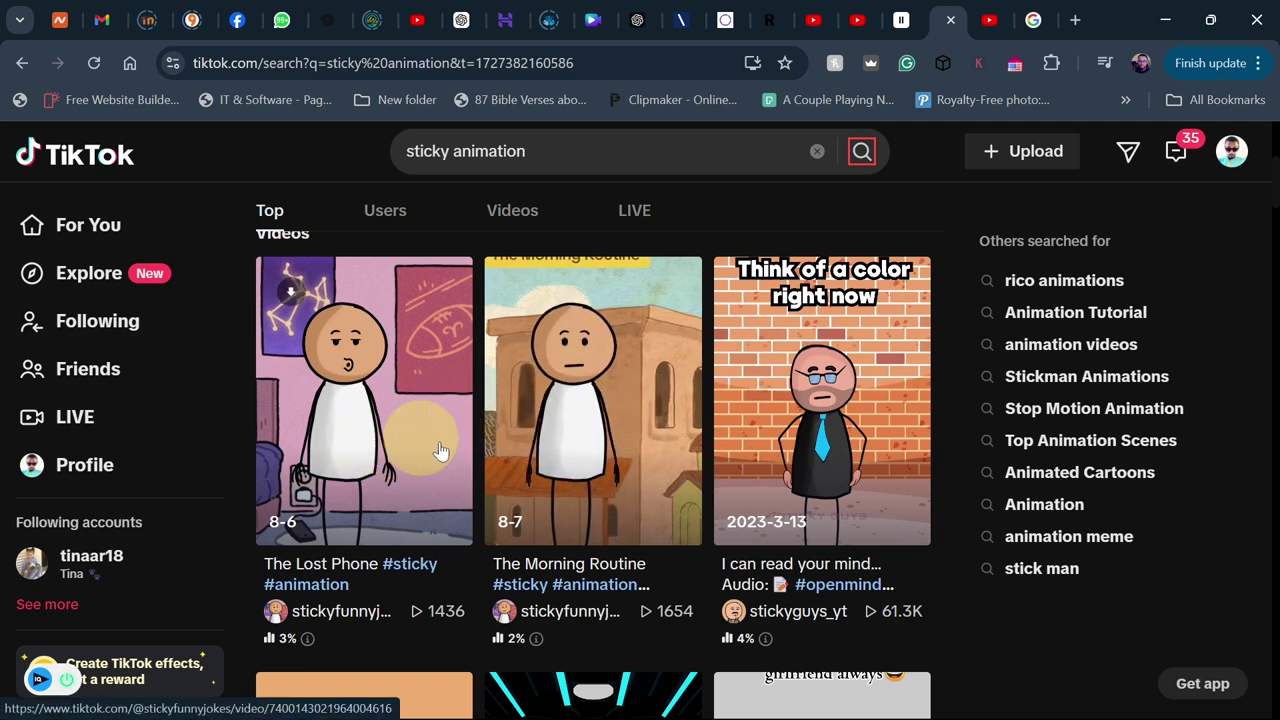
scroll(814, 515, "down", 4)
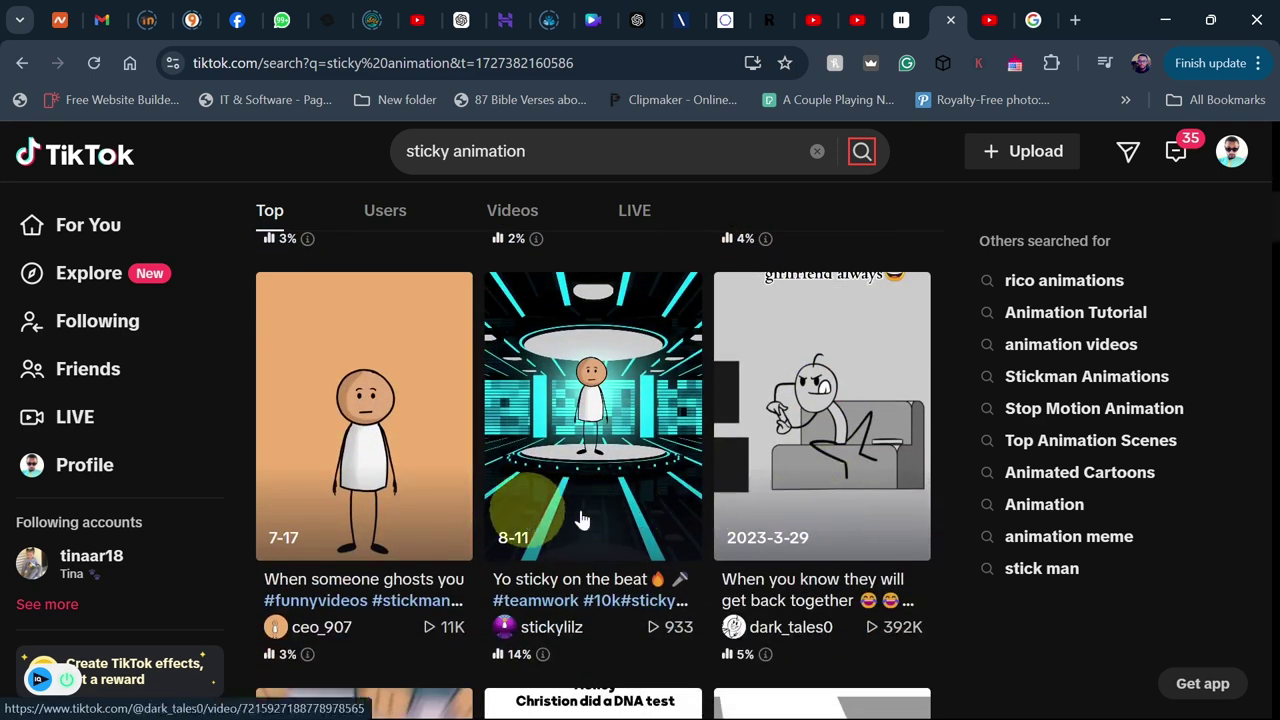
scroll(445, 512, "down", 3)
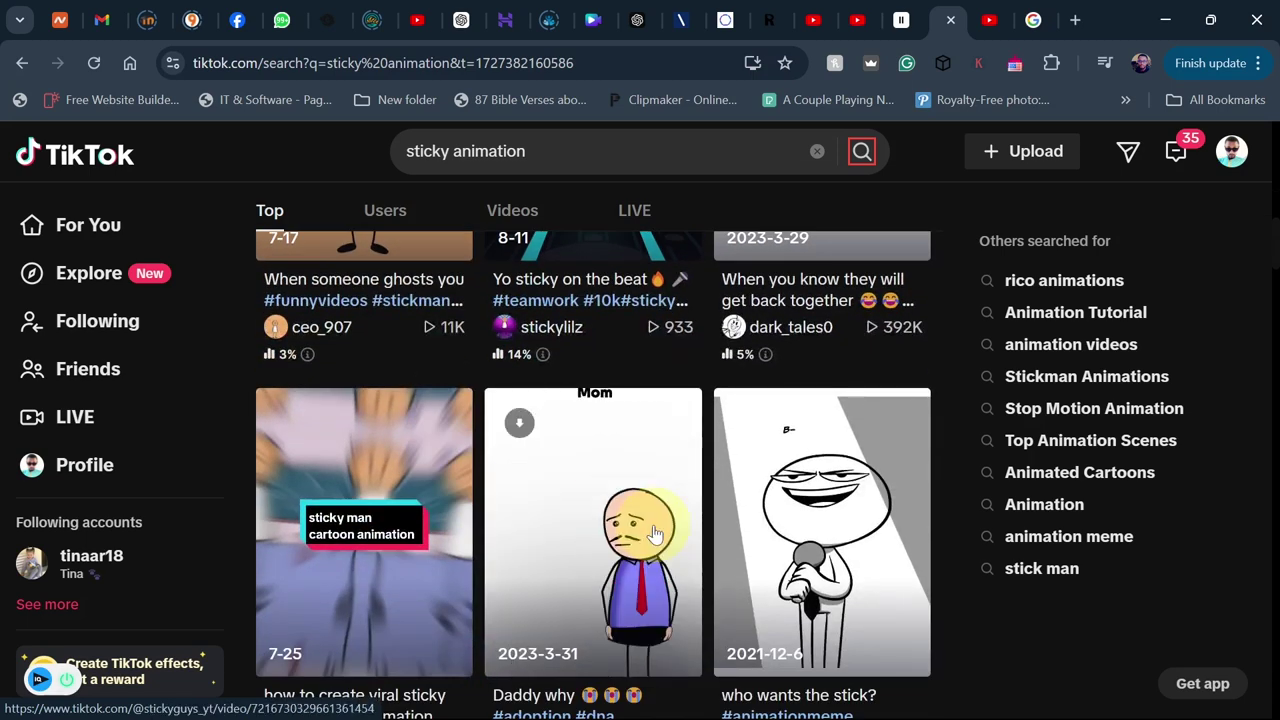
left_click(455, 20)
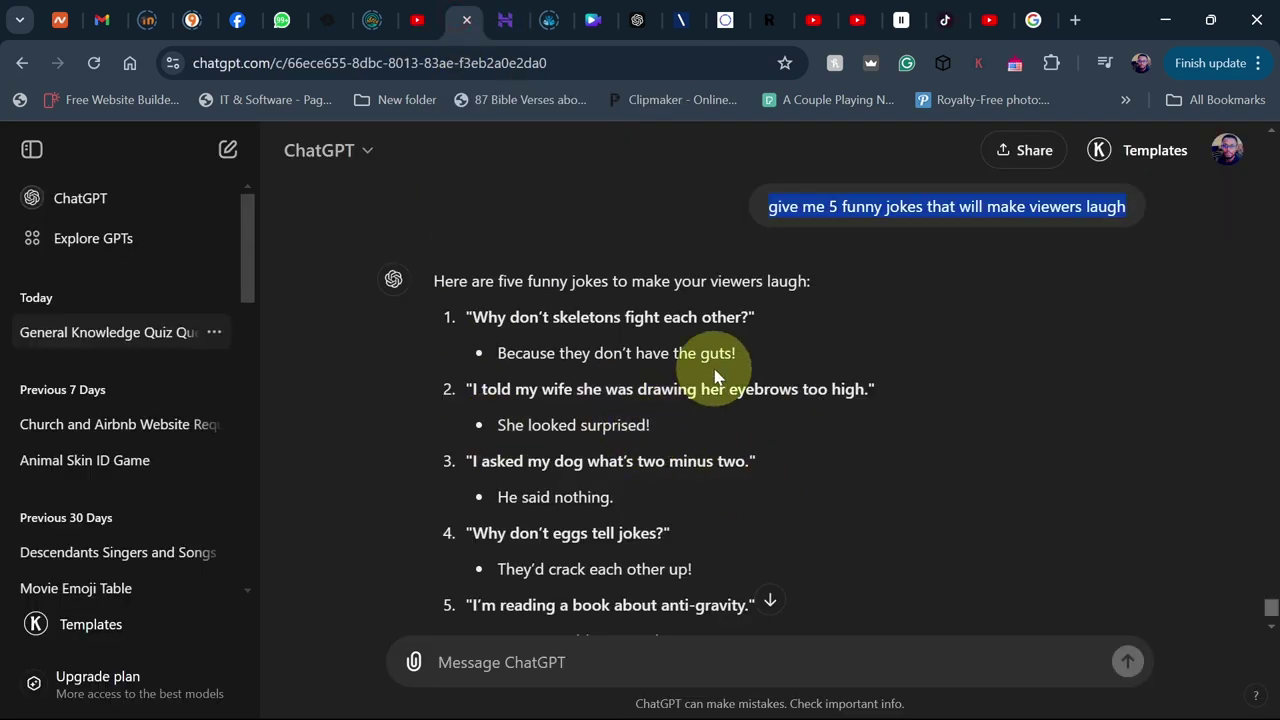
left_click(900, 20)
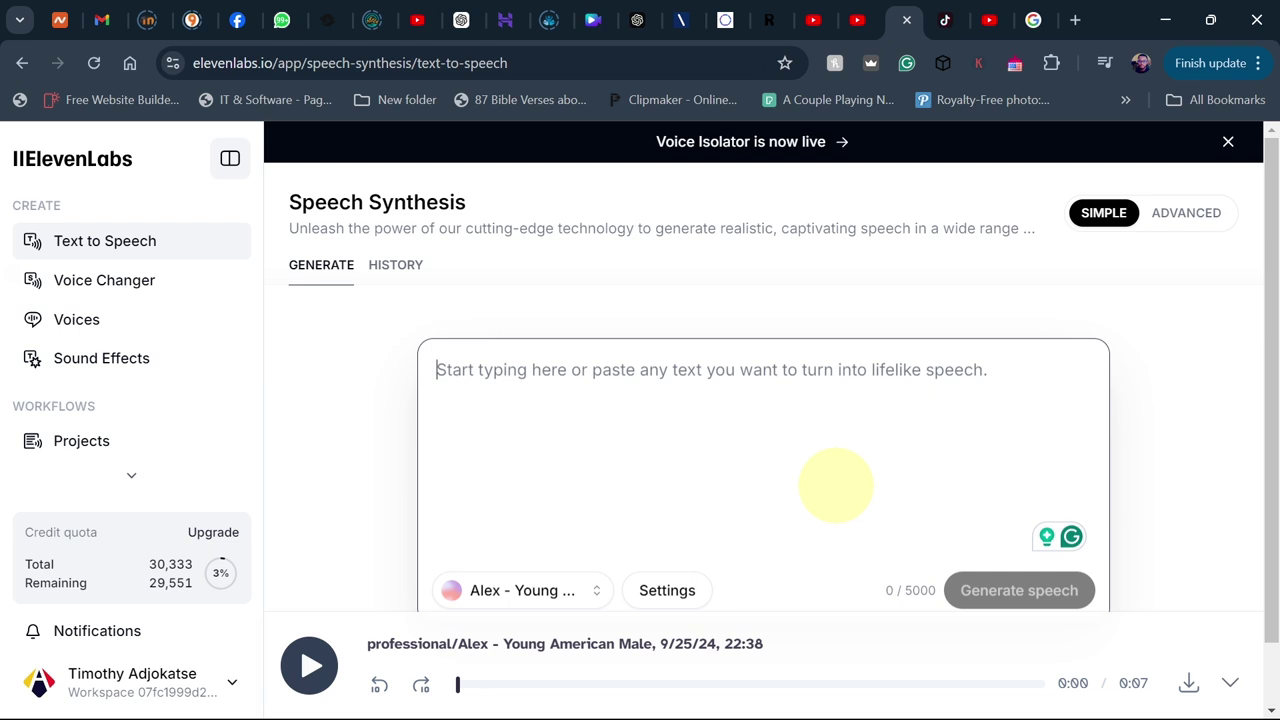
Step: Go to the Google results for 'mp3 to animation' to reach Adobe Express Animate your voice
left_click(1030, 20)
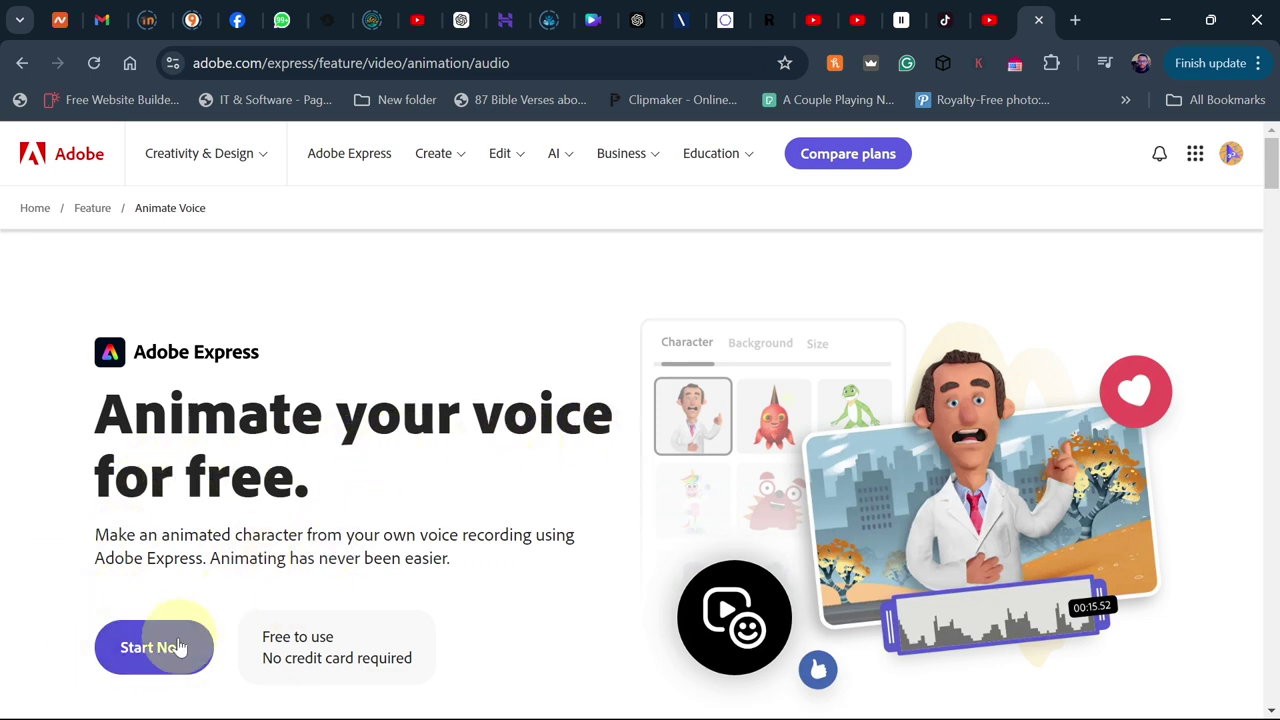
Step: Launch the Animate characters editor with Start Now and browse the character grid
left_click(152, 655)
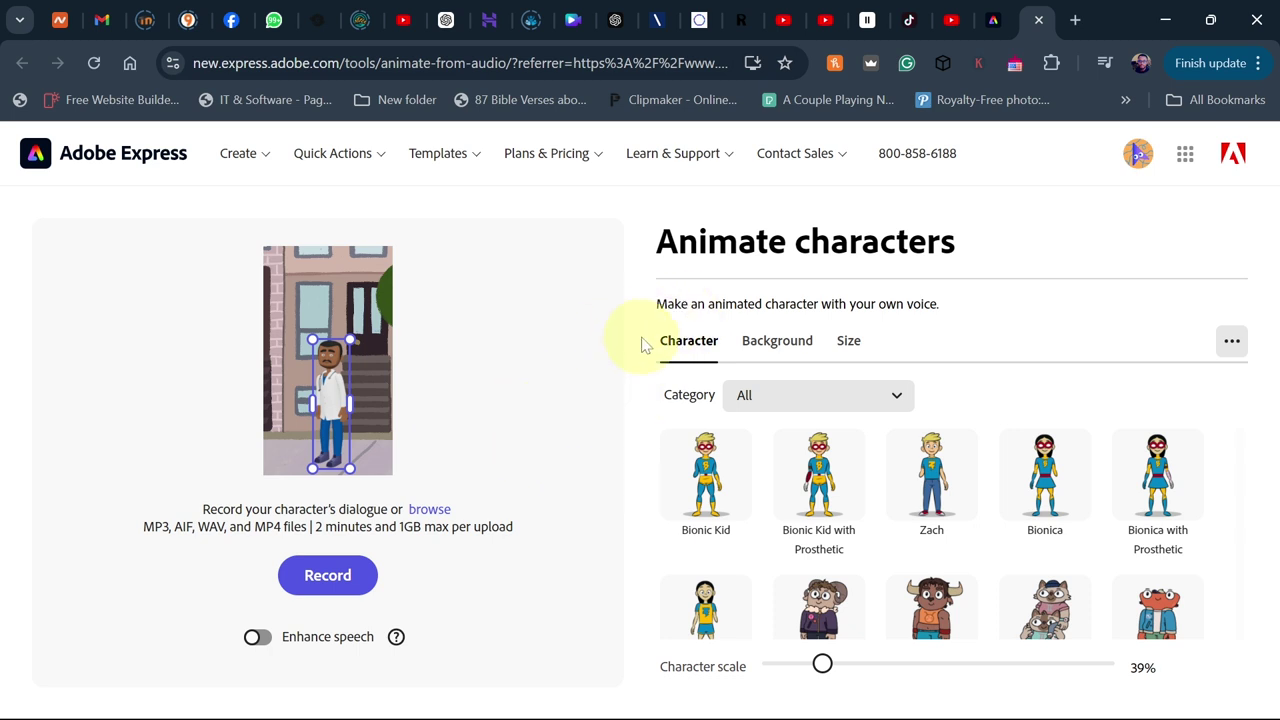
scroll(1120, 505, "down", 10)
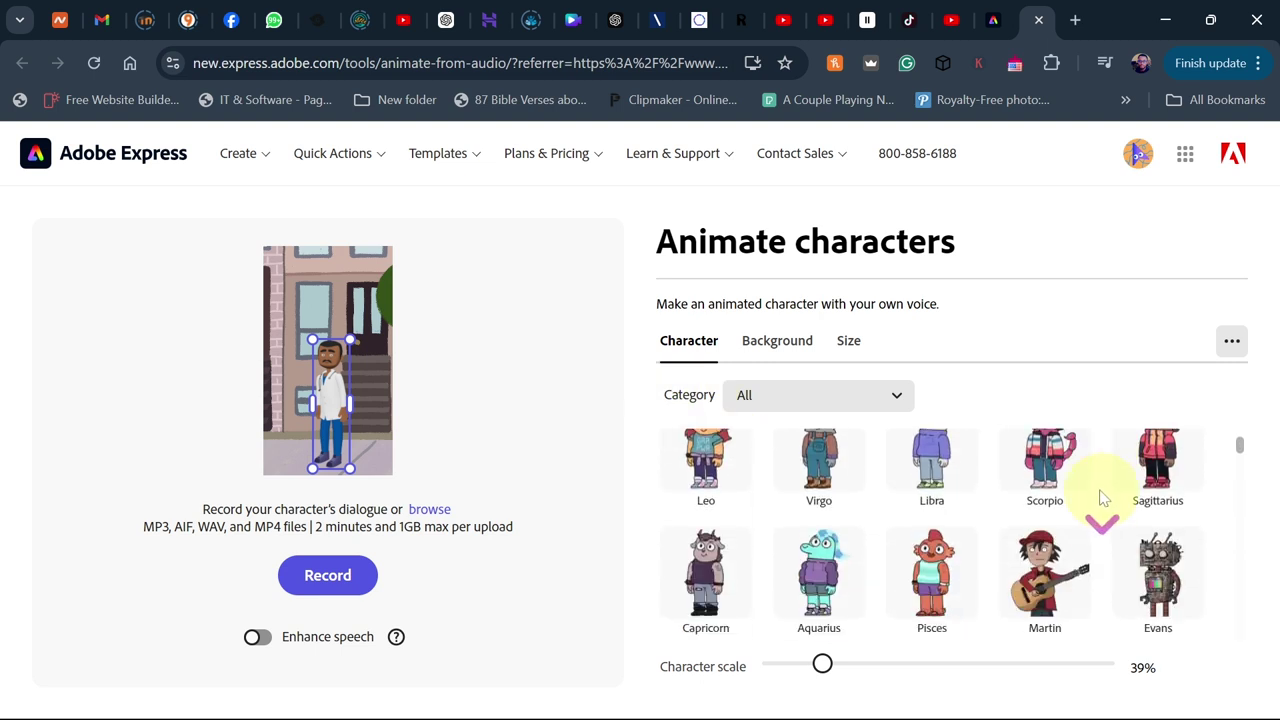
scroll(970, 560, "down", 10)
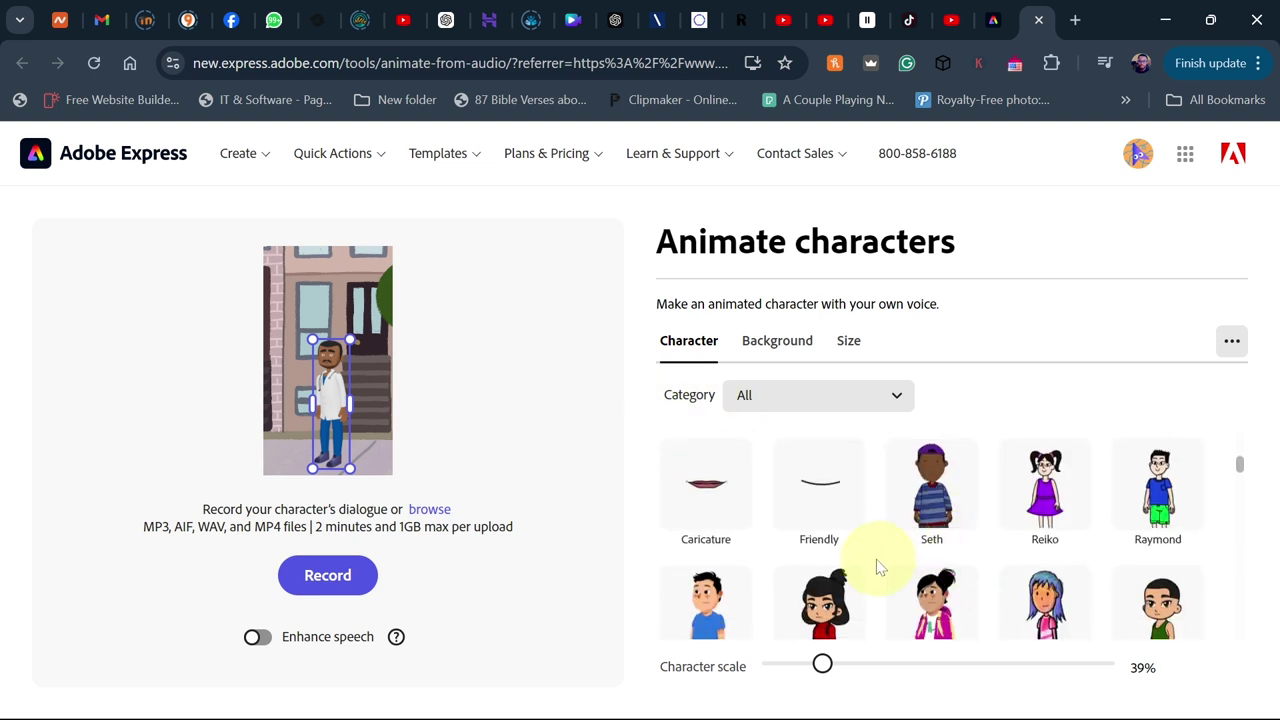
scroll(870, 563, "down", 10)
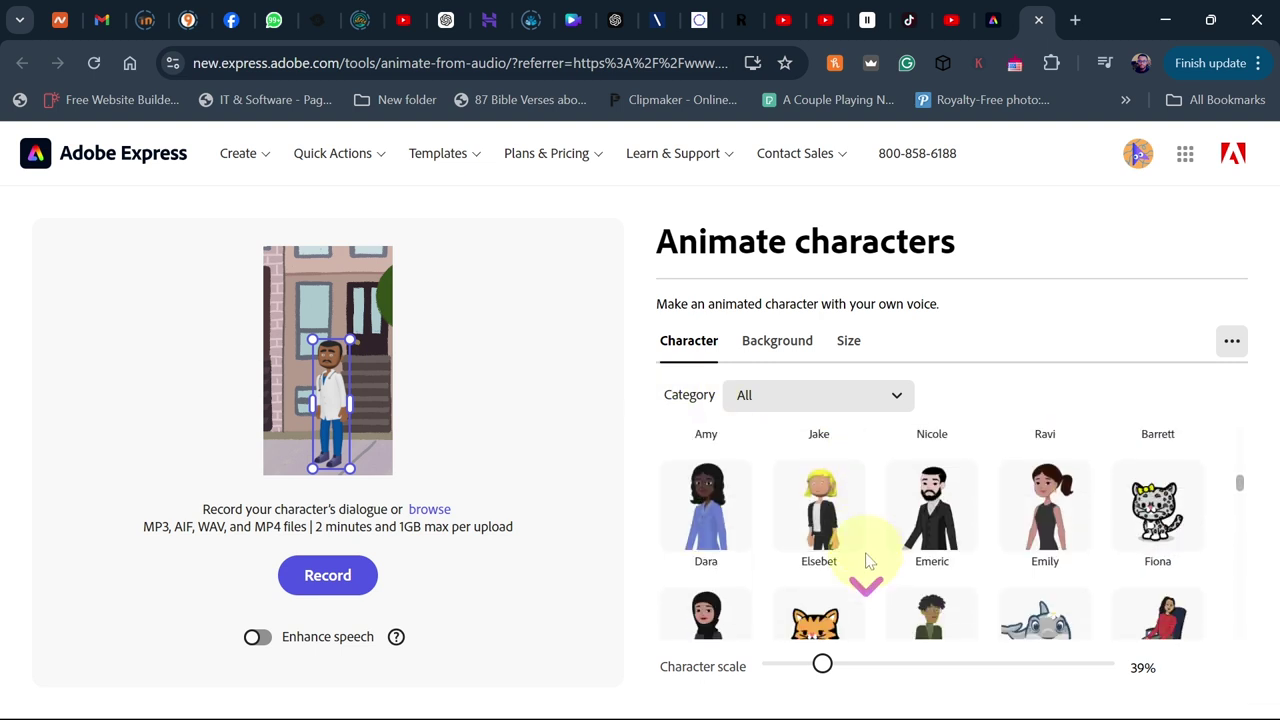
scroll(862, 540, "down", 5)
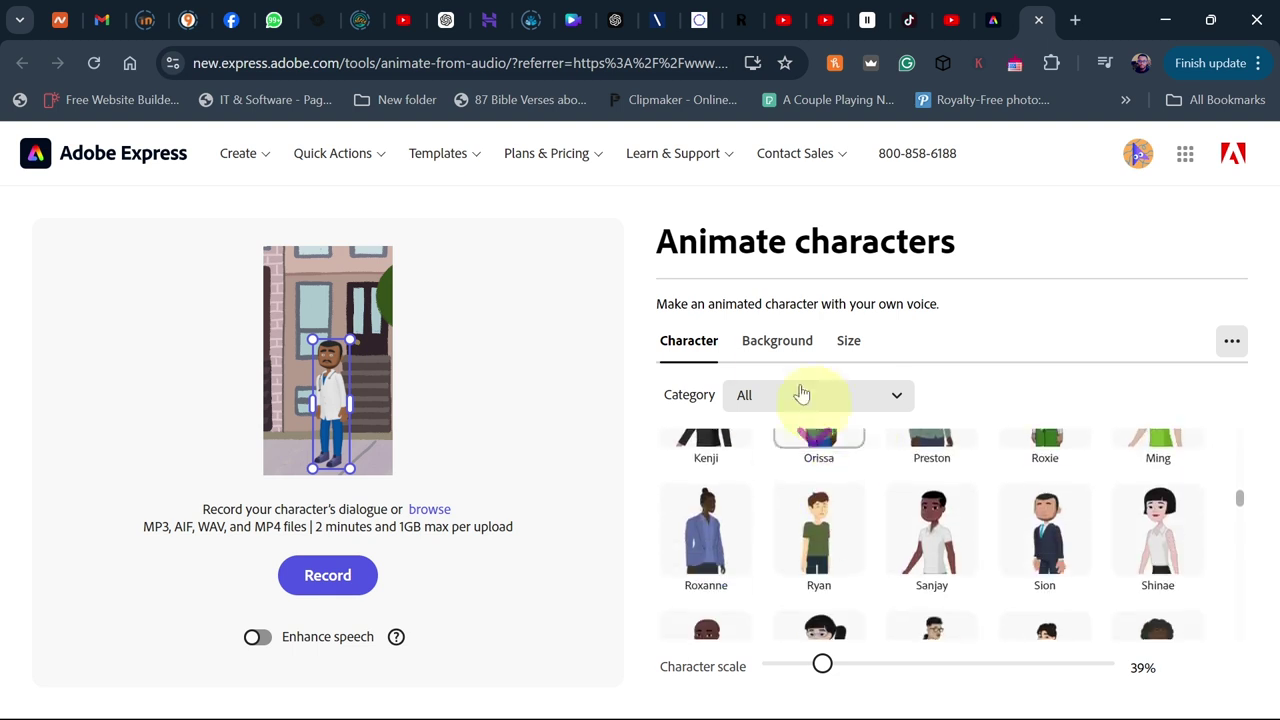
Step: Show the Size options, currently Instagram Story/Reels 9:16 at 1080 x 1920
left_click(776, 342)
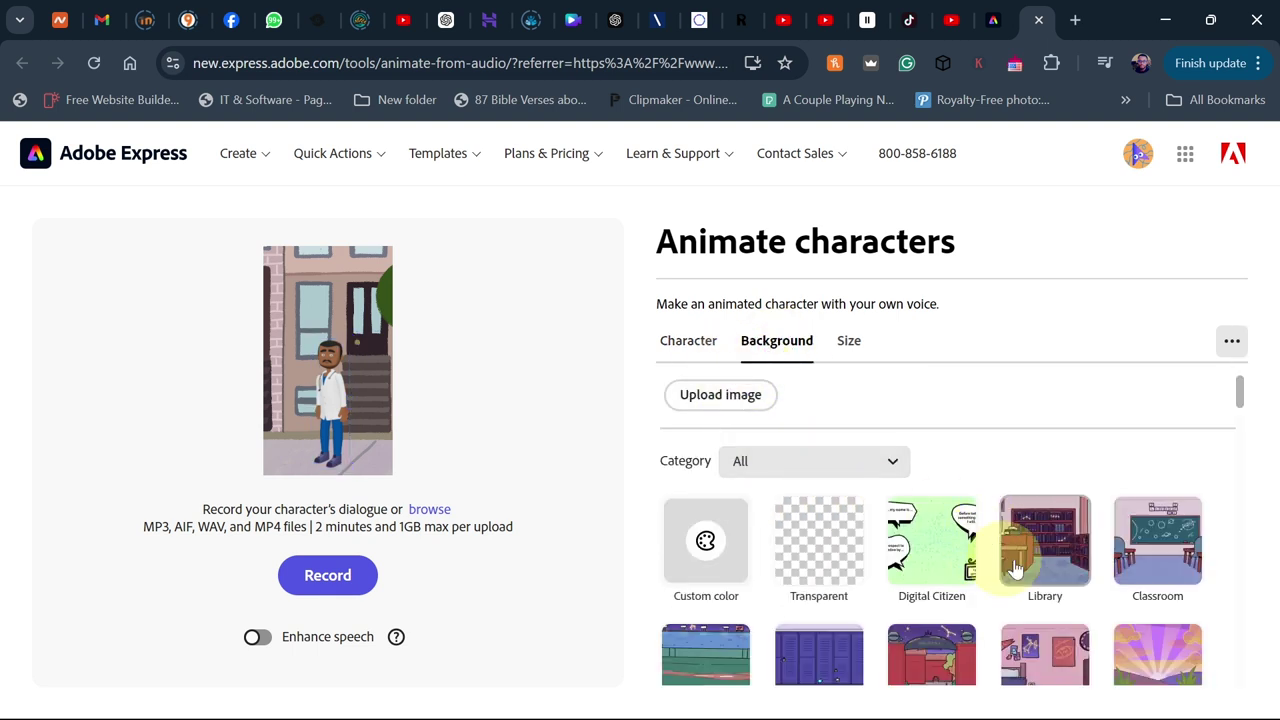
left_click(850, 342)
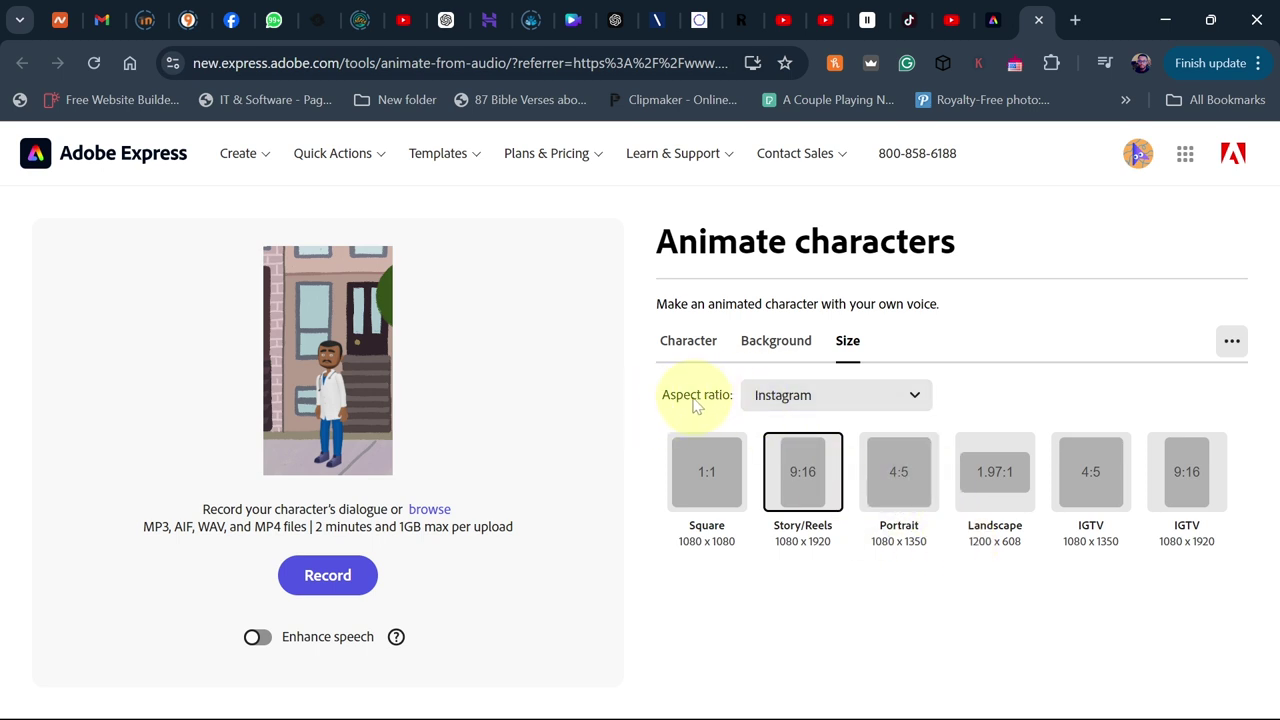
Step: Change the aspect ratio platform from Instagram to YouTube, after briefly trying Facebook
left_click(800, 397)
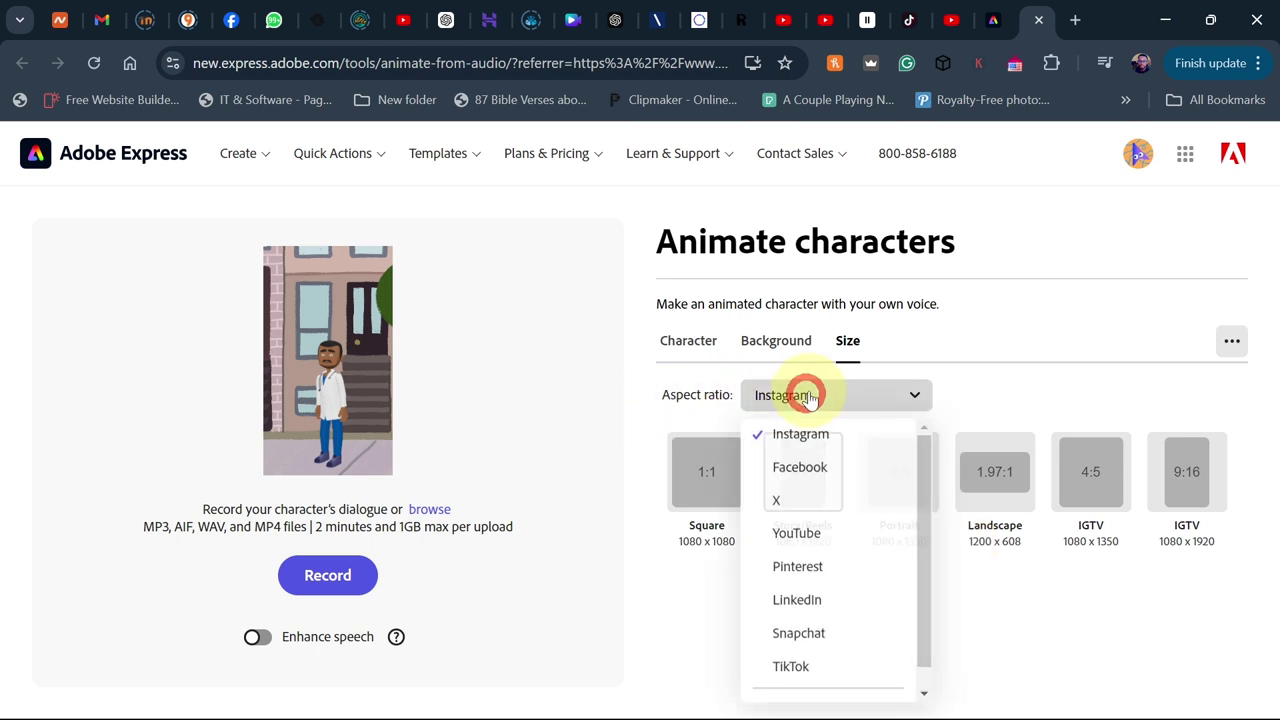
left_click(800, 470)
left_click(812, 402)
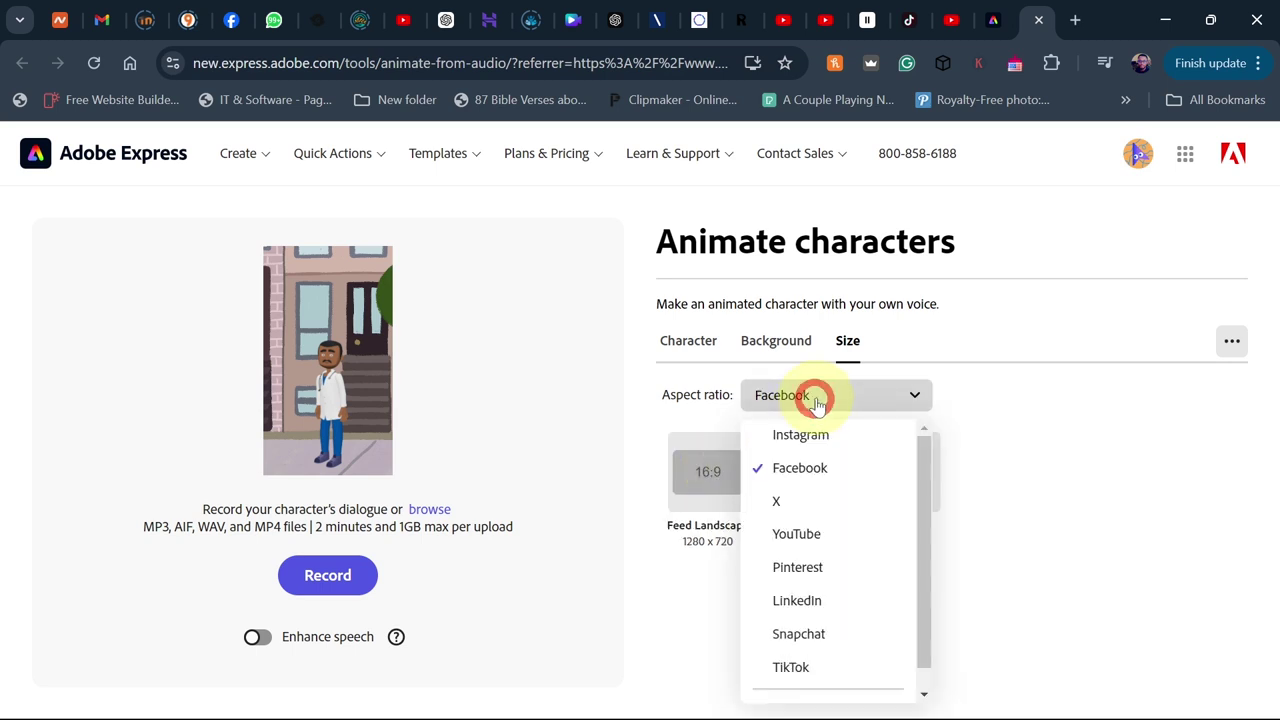
left_click(808, 535)
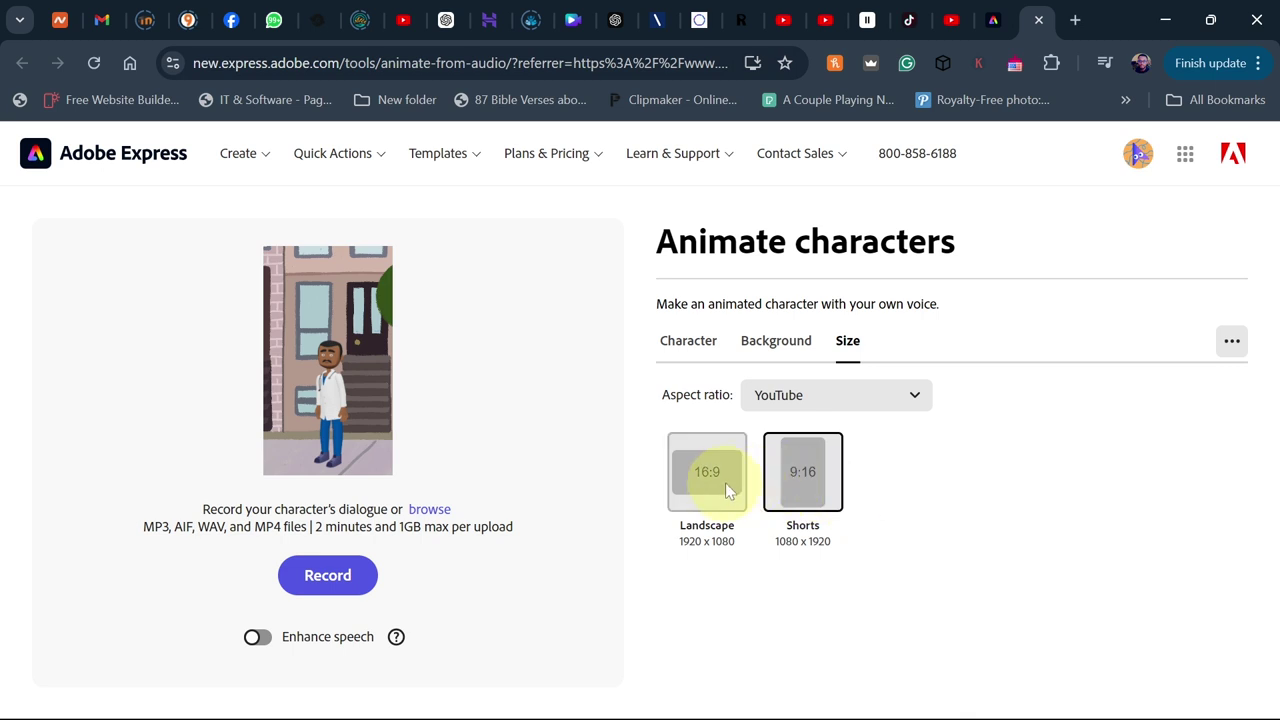
left_click(787, 345)
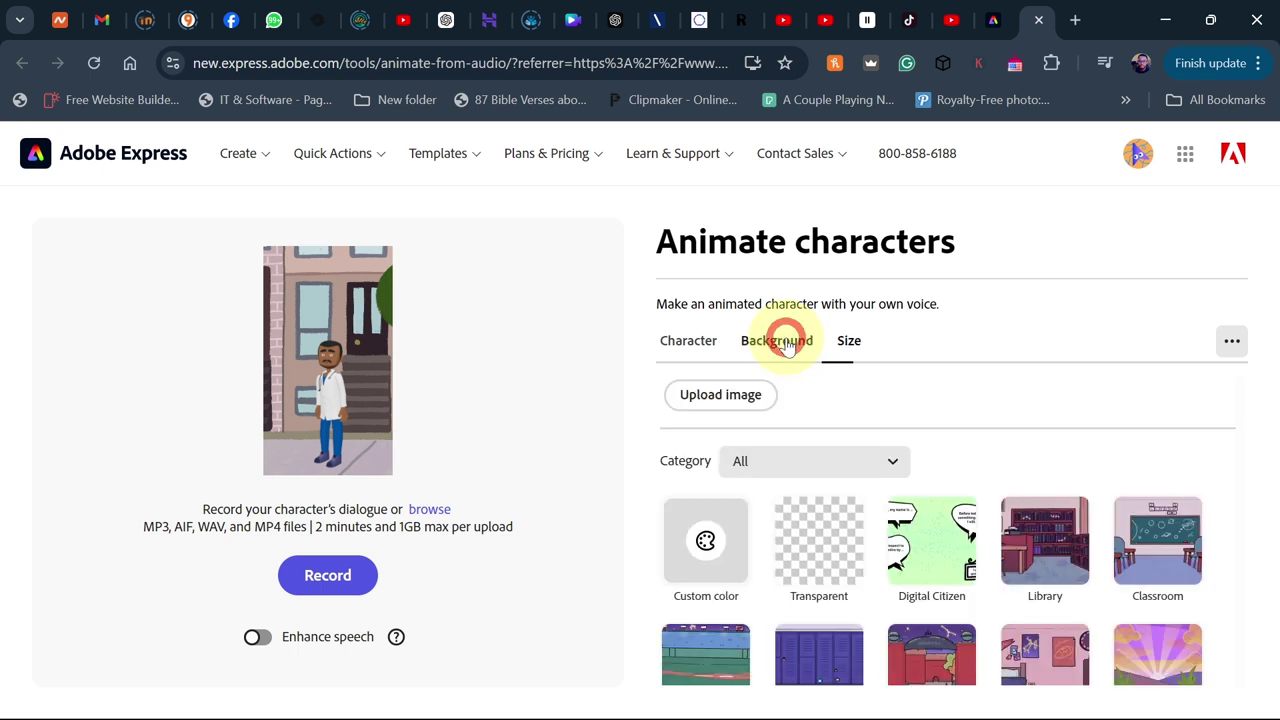
Step: Try the Spring Flowers and Hearts backgrounds, settling on the Spring Clover rainbow background
scroll(1040, 580, "down", 2)
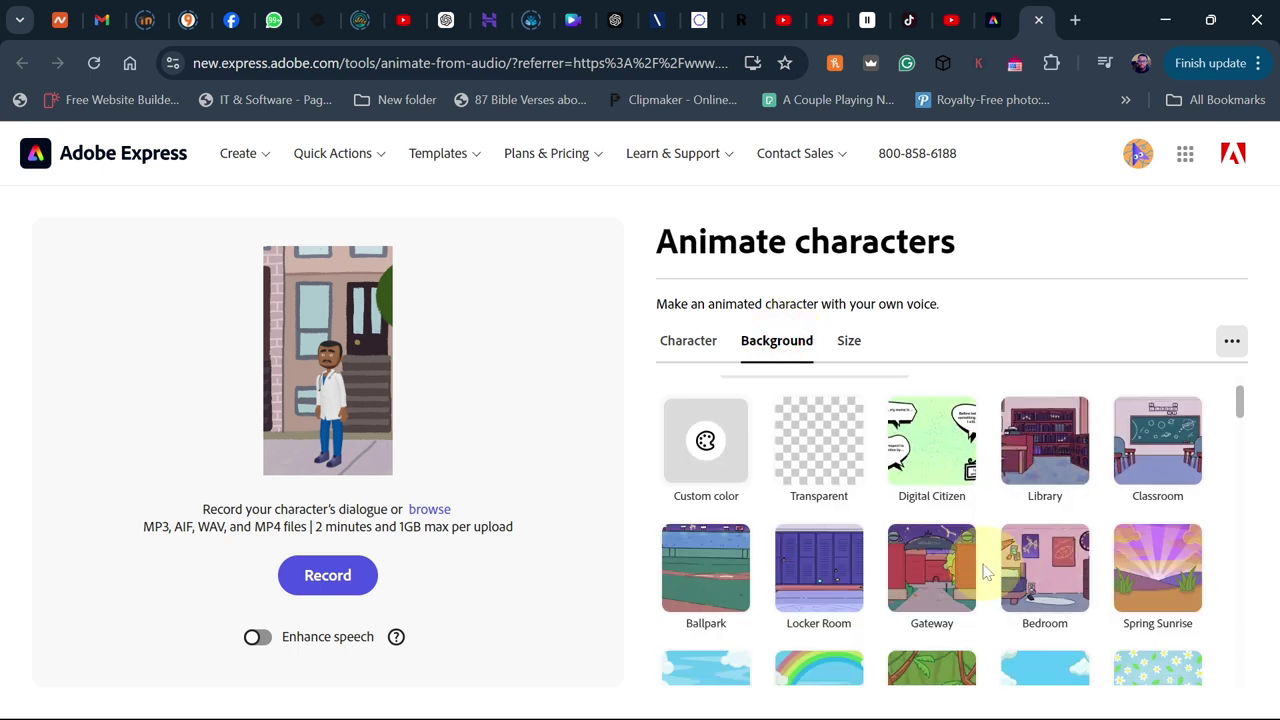
scroll(928, 578, "down", 1)
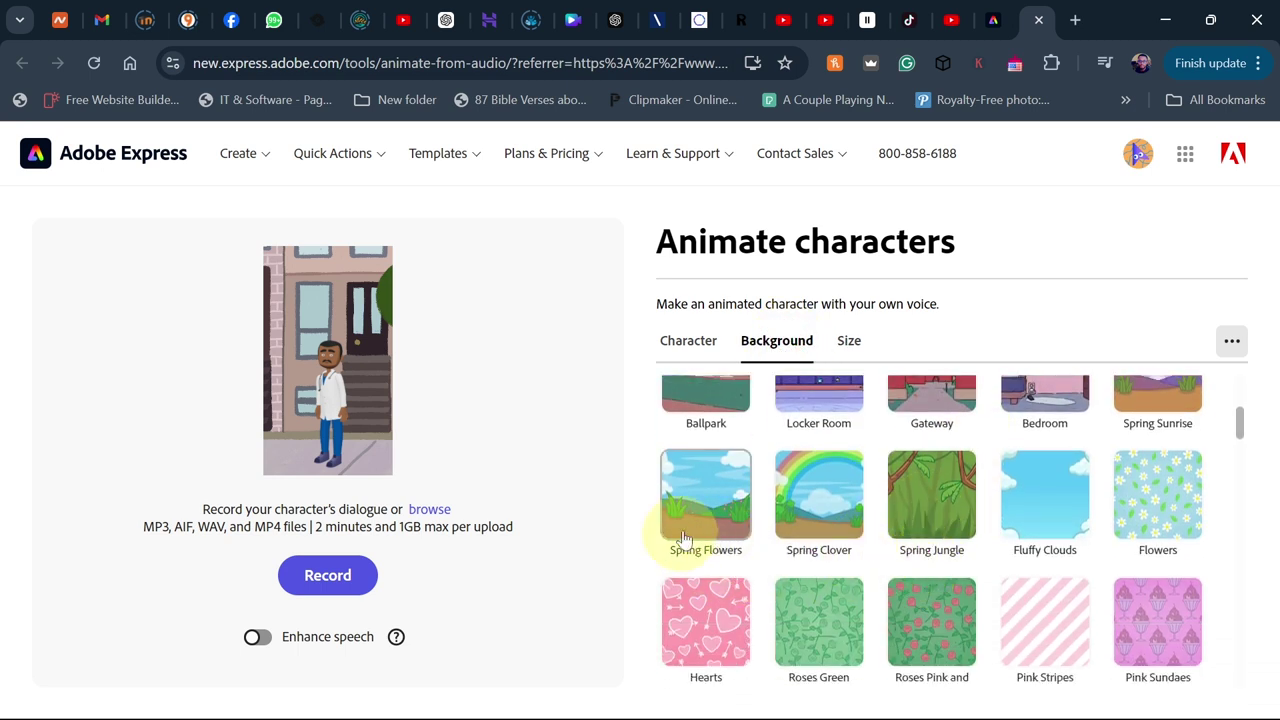
left_click(706, 512)
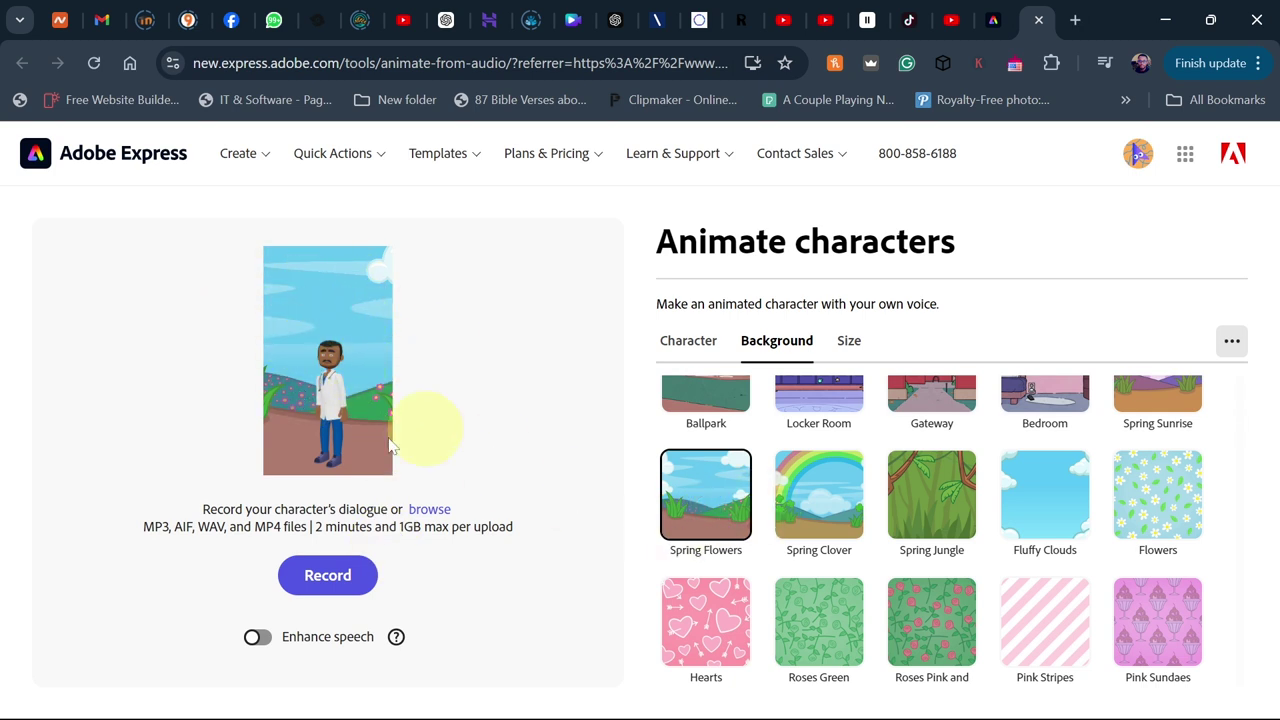
left_click(813, 497)
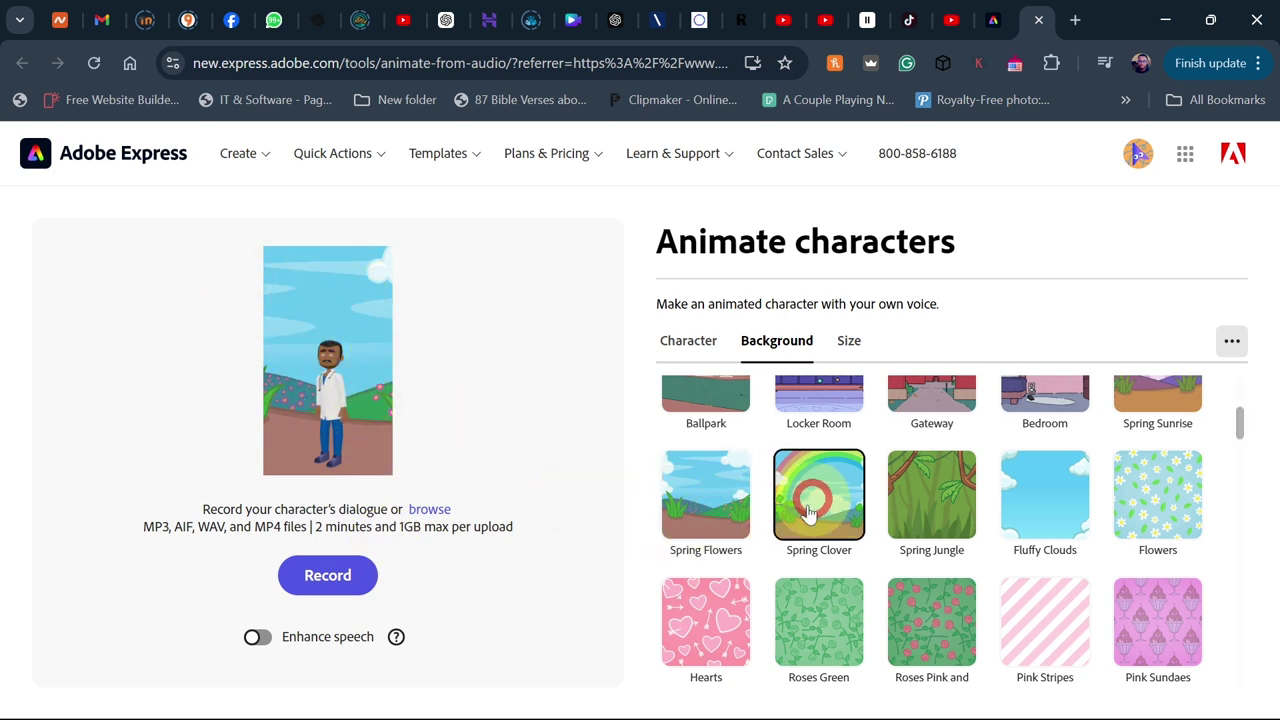
left_click(731, 616)
left_click(826, 508)
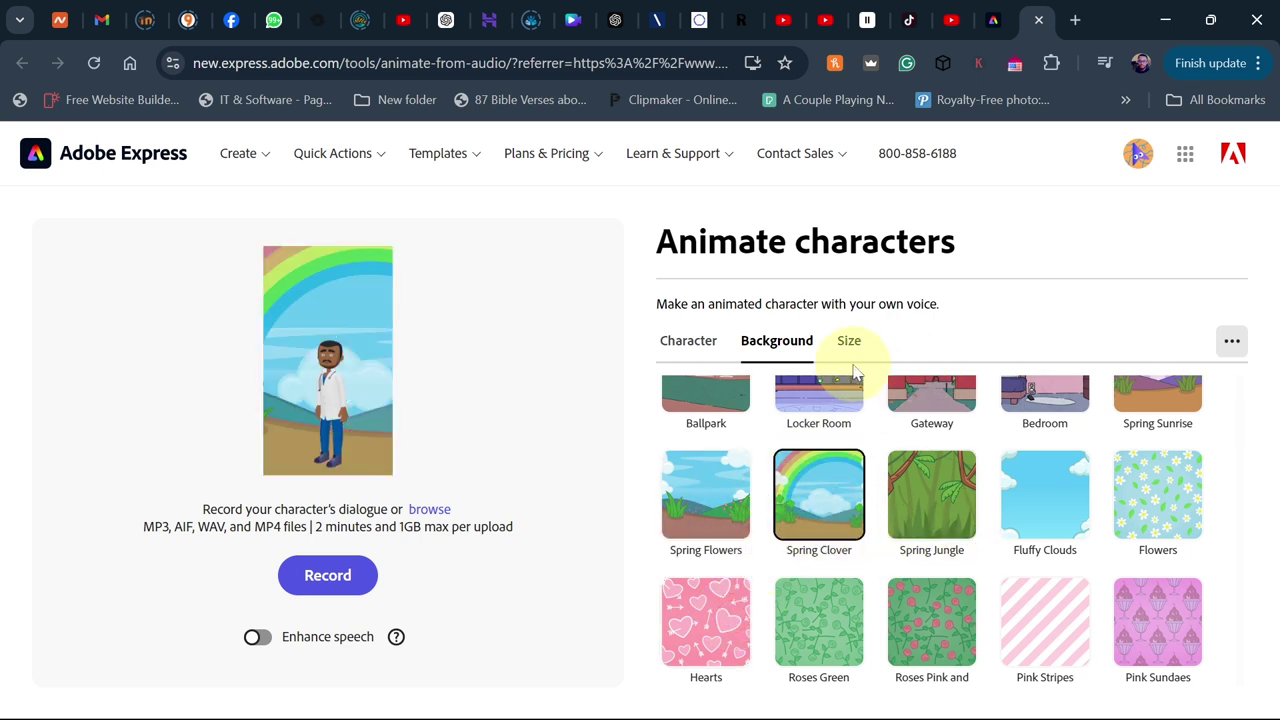
Step: Scroll the character grid and choose the Sticky stick-figure character
left_click(689, 345)
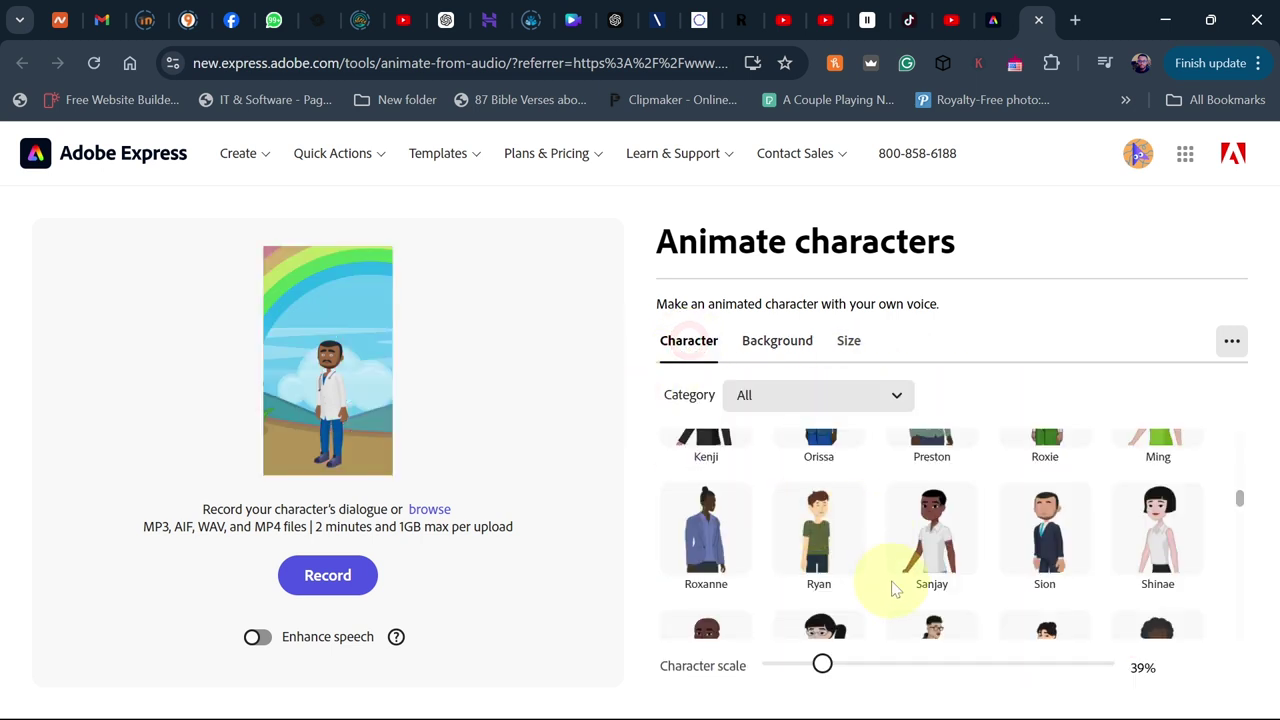
scroll(900, 590, "down", 3)
scroll(952, 588, "down", 10)
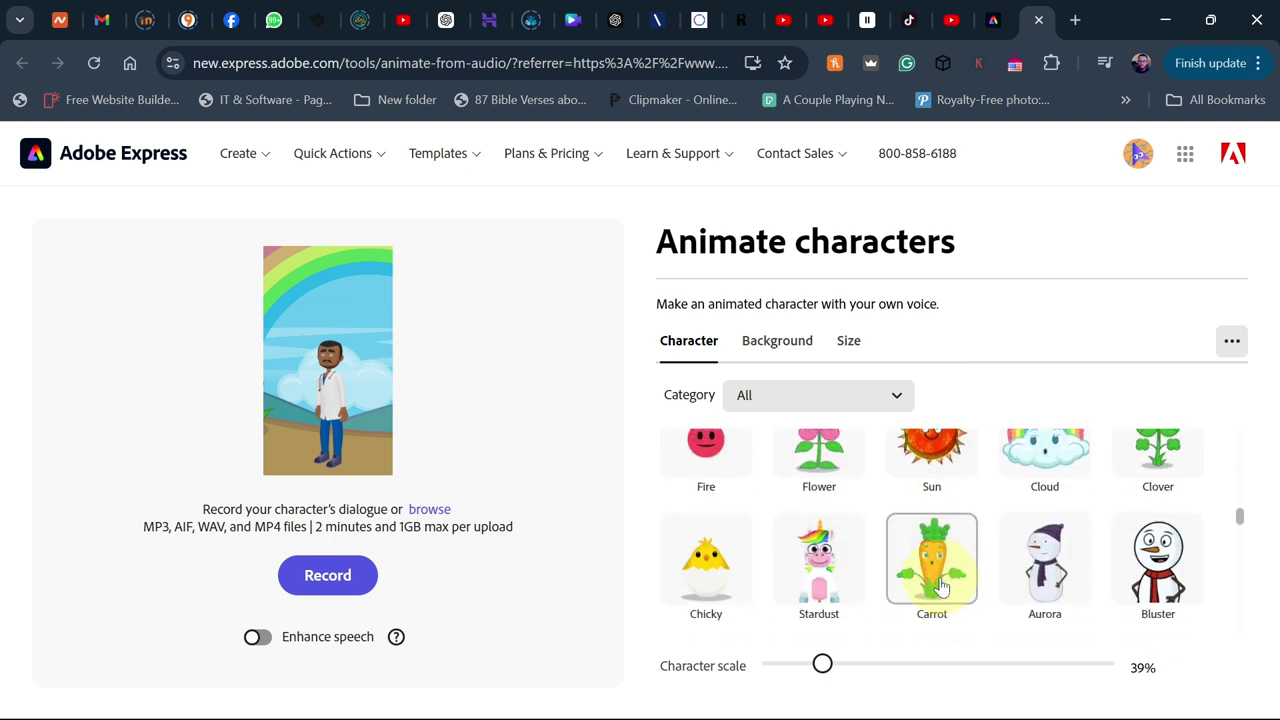
scroll(942, 578, "up", 1)
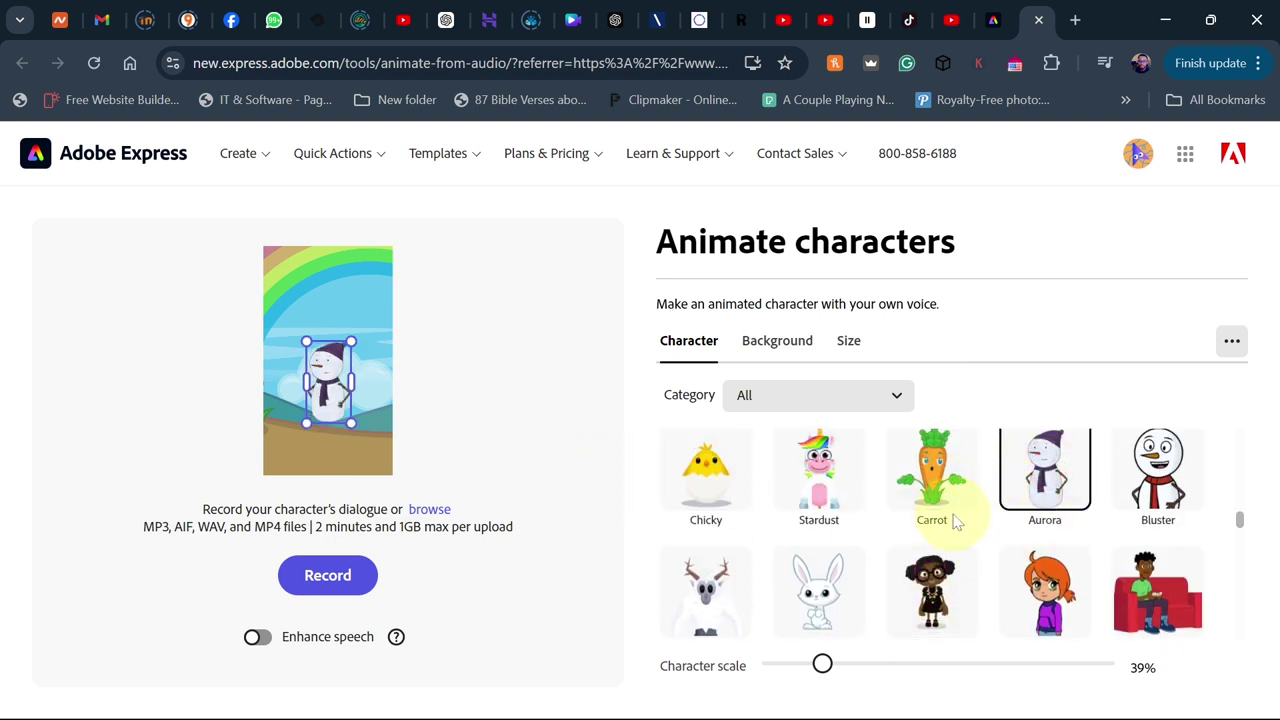
scroll(1043, 530, "down", 4)
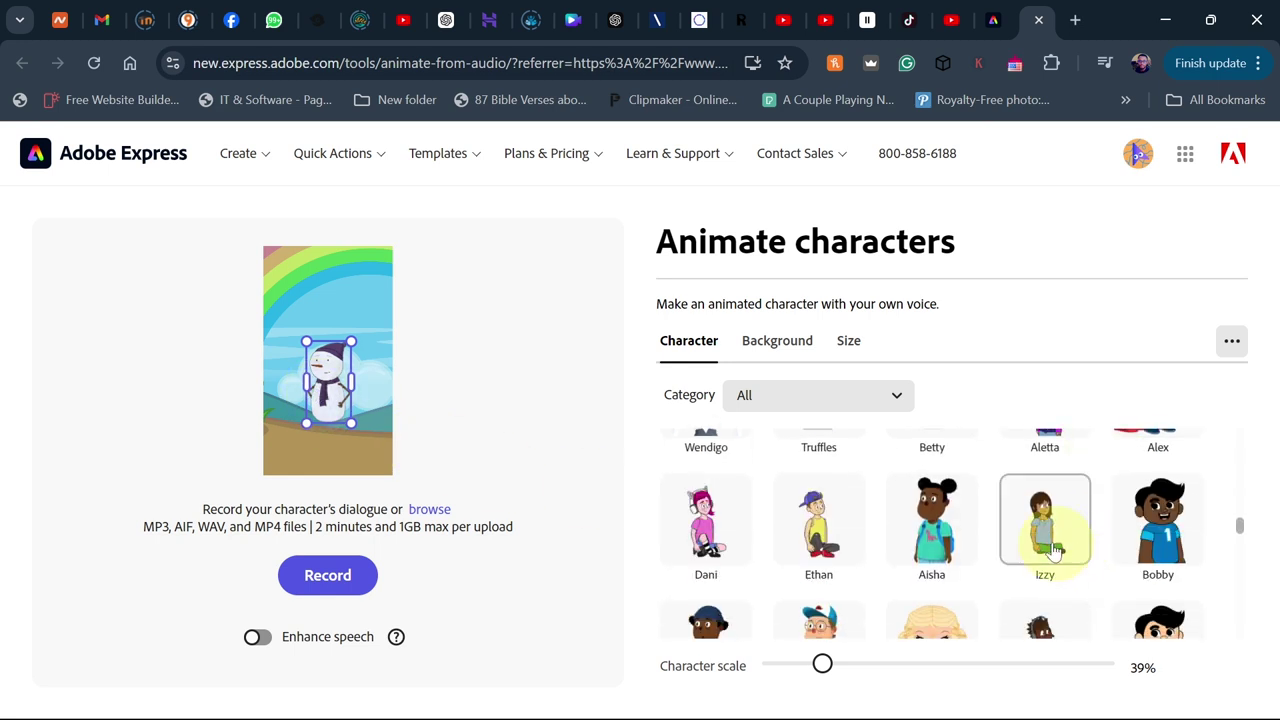
scroll(995, 545, "down", 6)
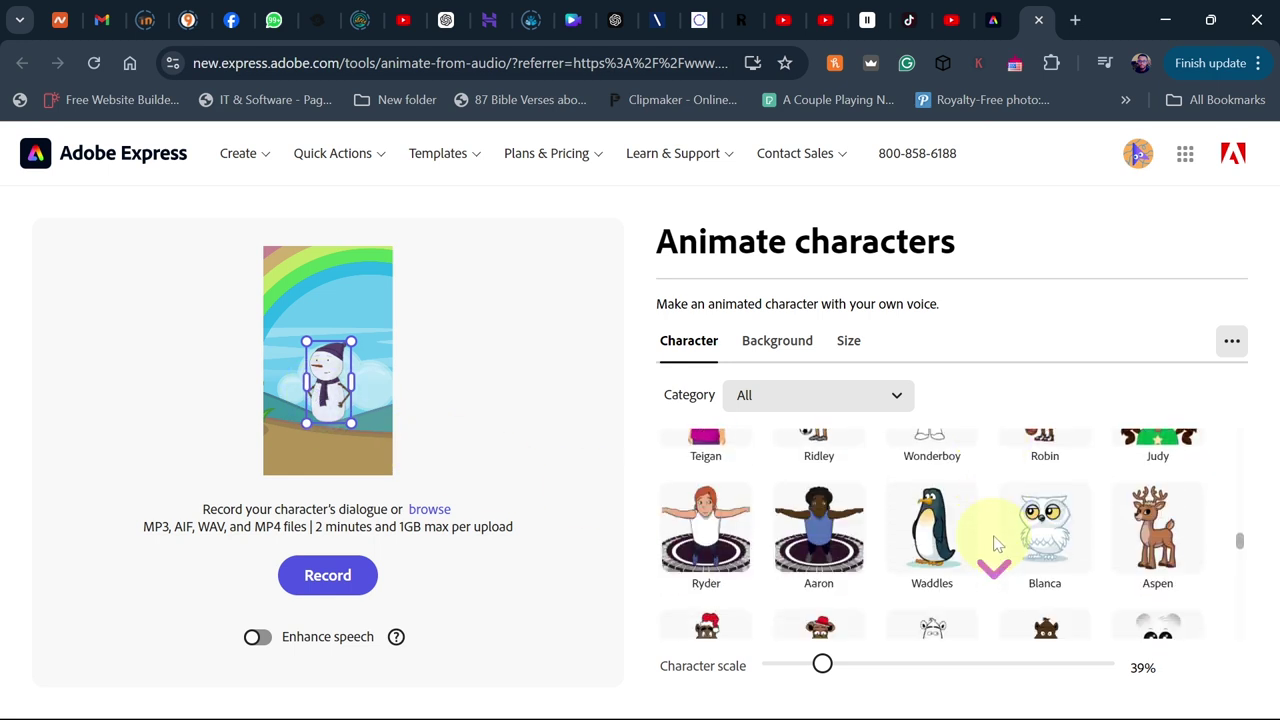
scroll(995, 545, "down", 6)
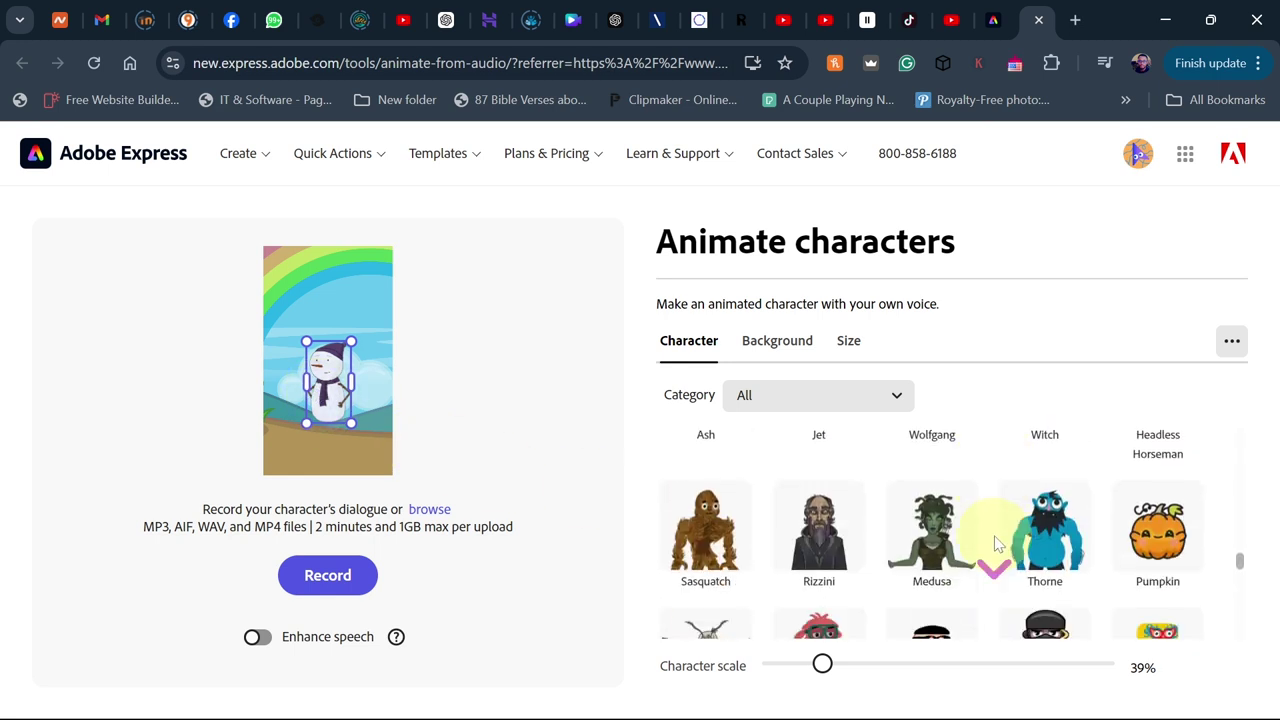
scroll(995, 540, "down", 8)
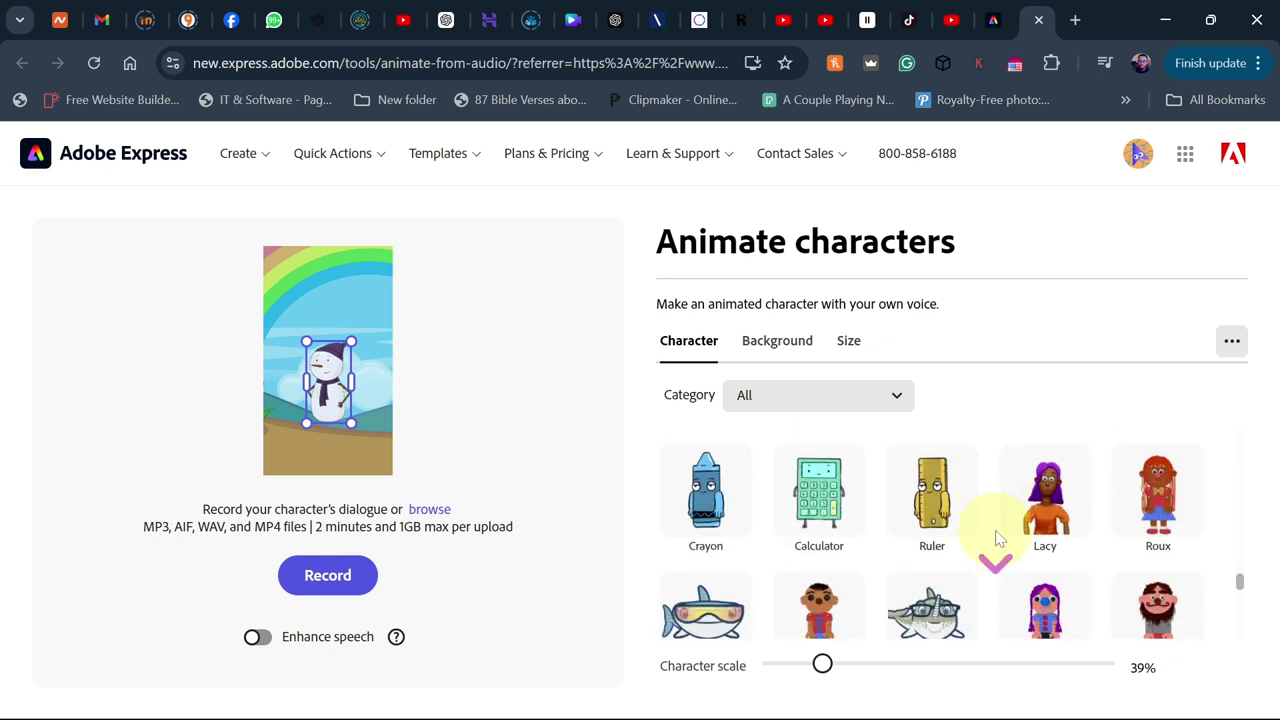
left_click(740, 500)
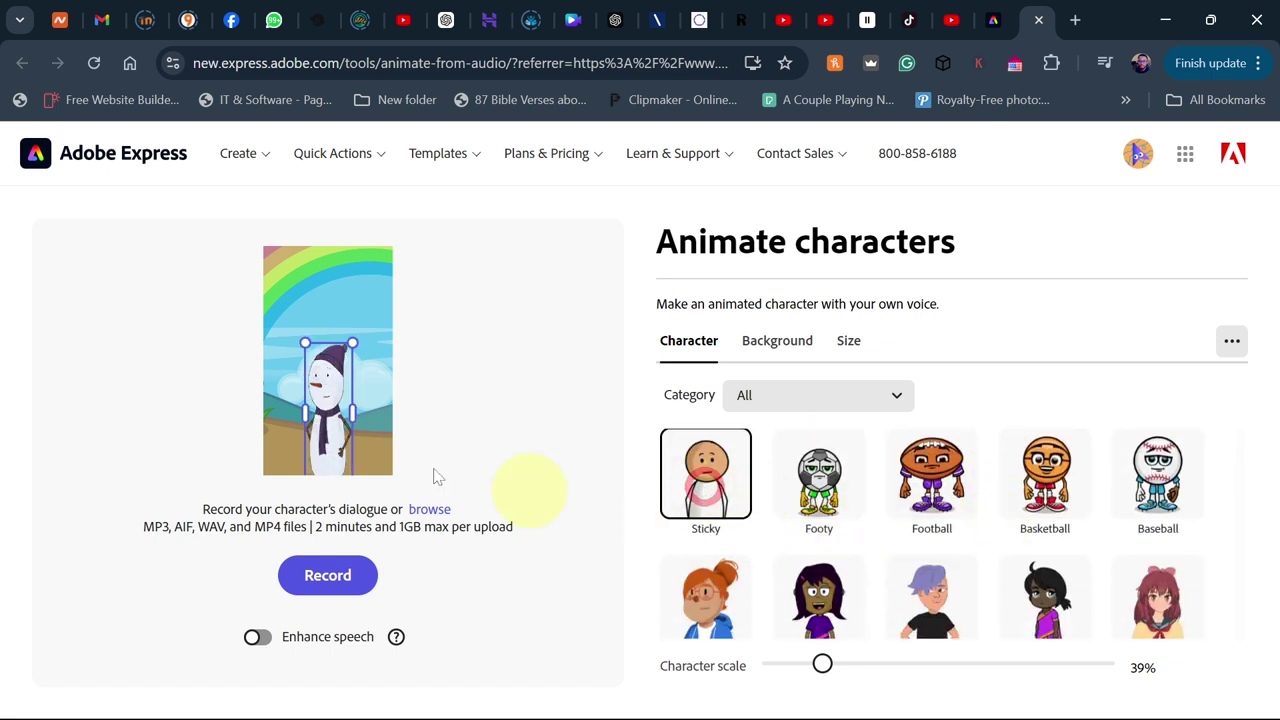
Step: Select the stick figure in the preview and keep its scale at 39%
left_click(325, 375)
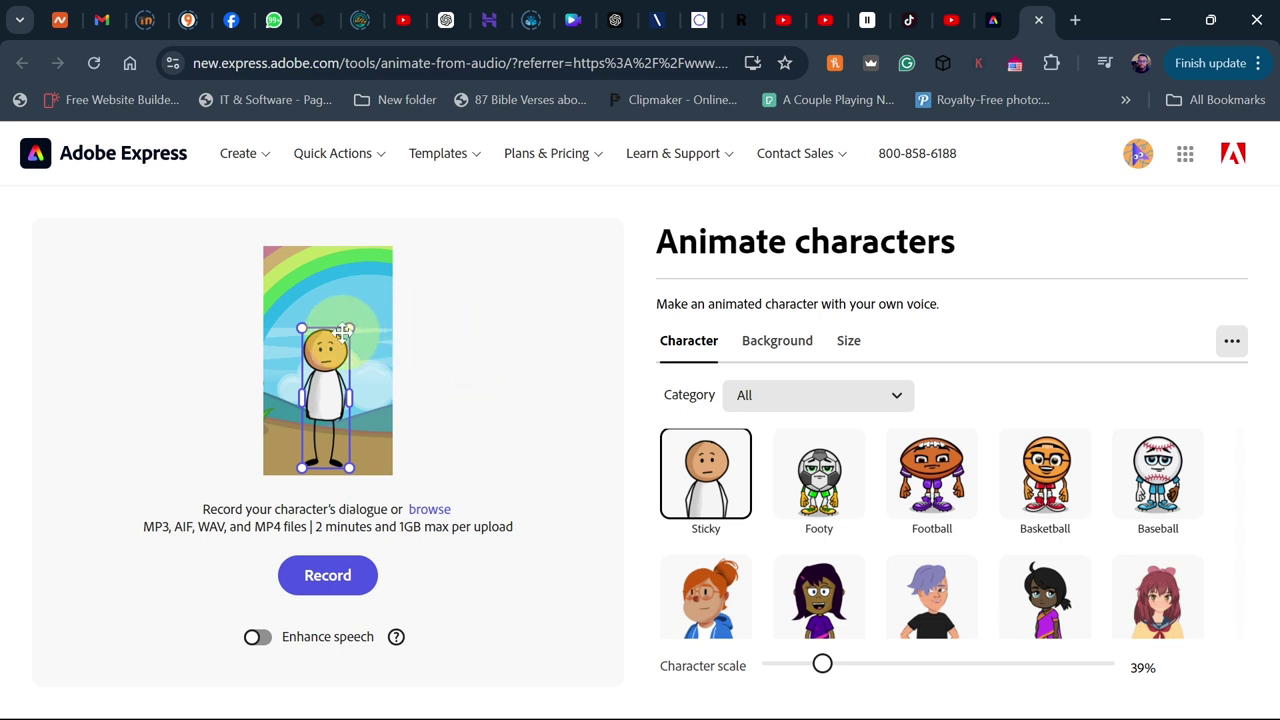
mouse_move(348, 330)
left_mouse_down()
mouse_move(360, 286)
mouse_move(352, 345)
left_mouse_up()
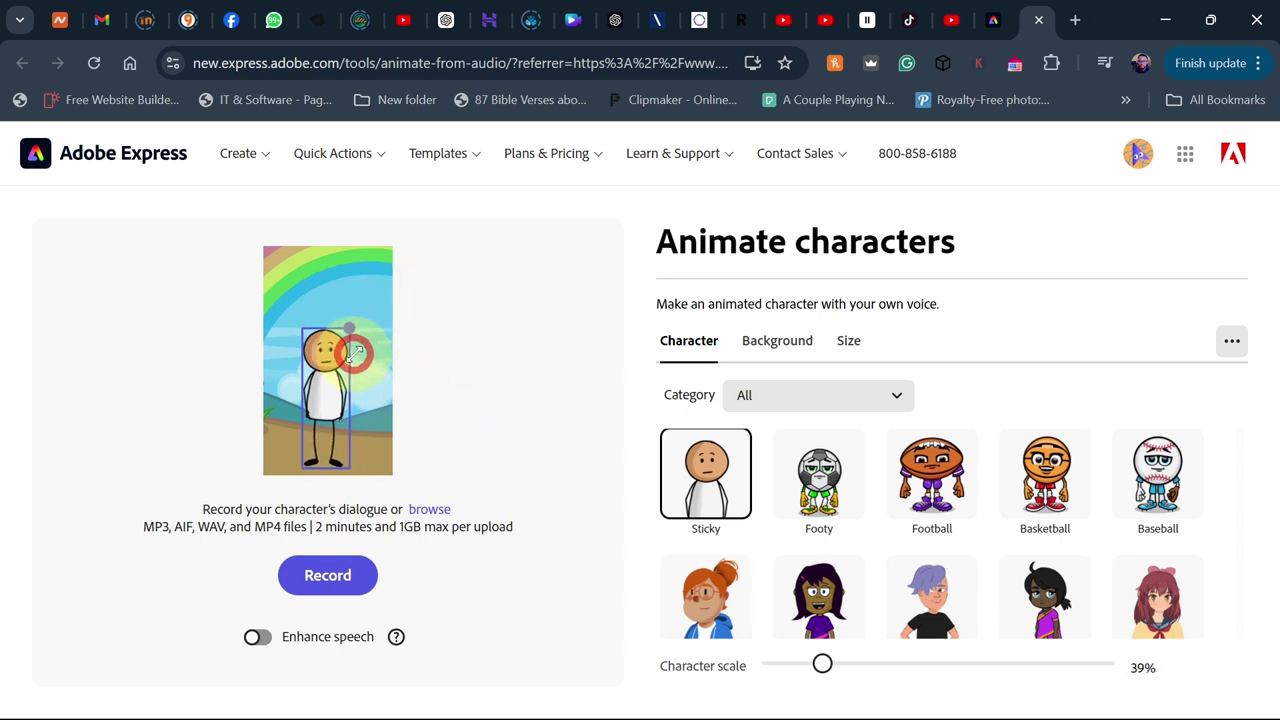
left_click(776, 340)
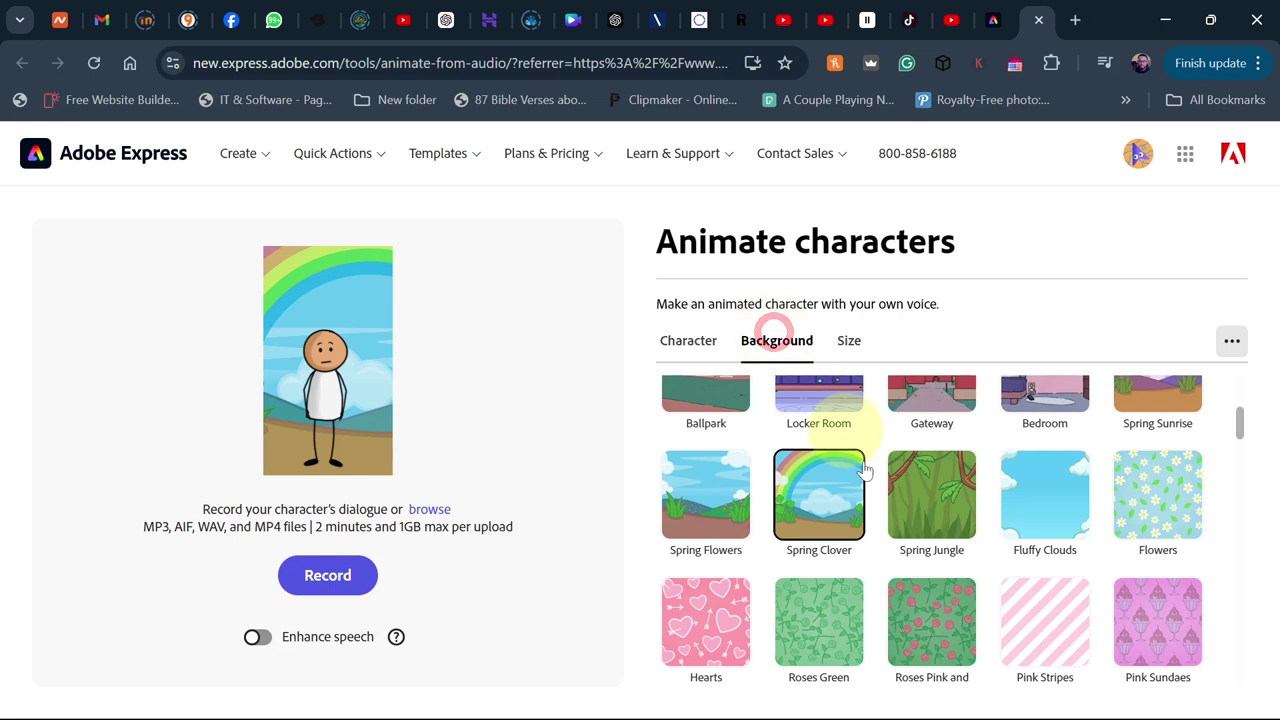
Step: Try Gateway and Library, set the Classroom background, then return to the ChatGPT jokes chat
scroll(935, 510, "up", 2)
left_click(932, 560)
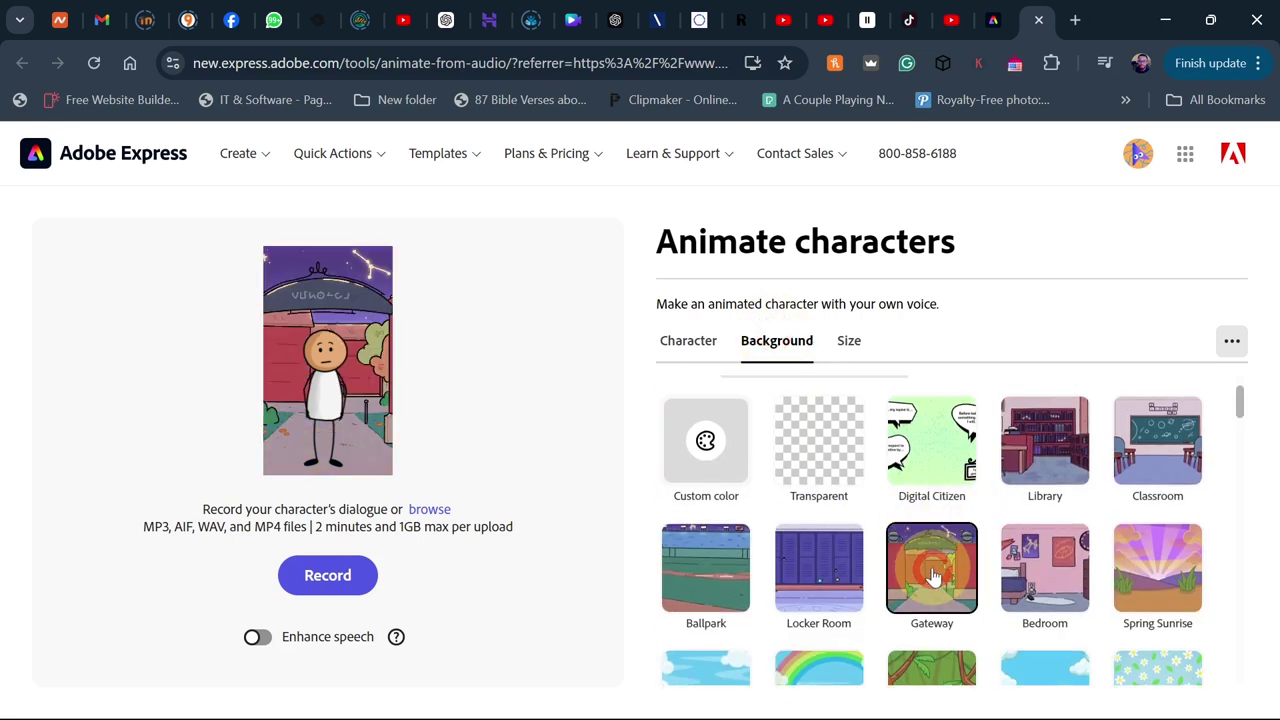
left_click(1029, 445)
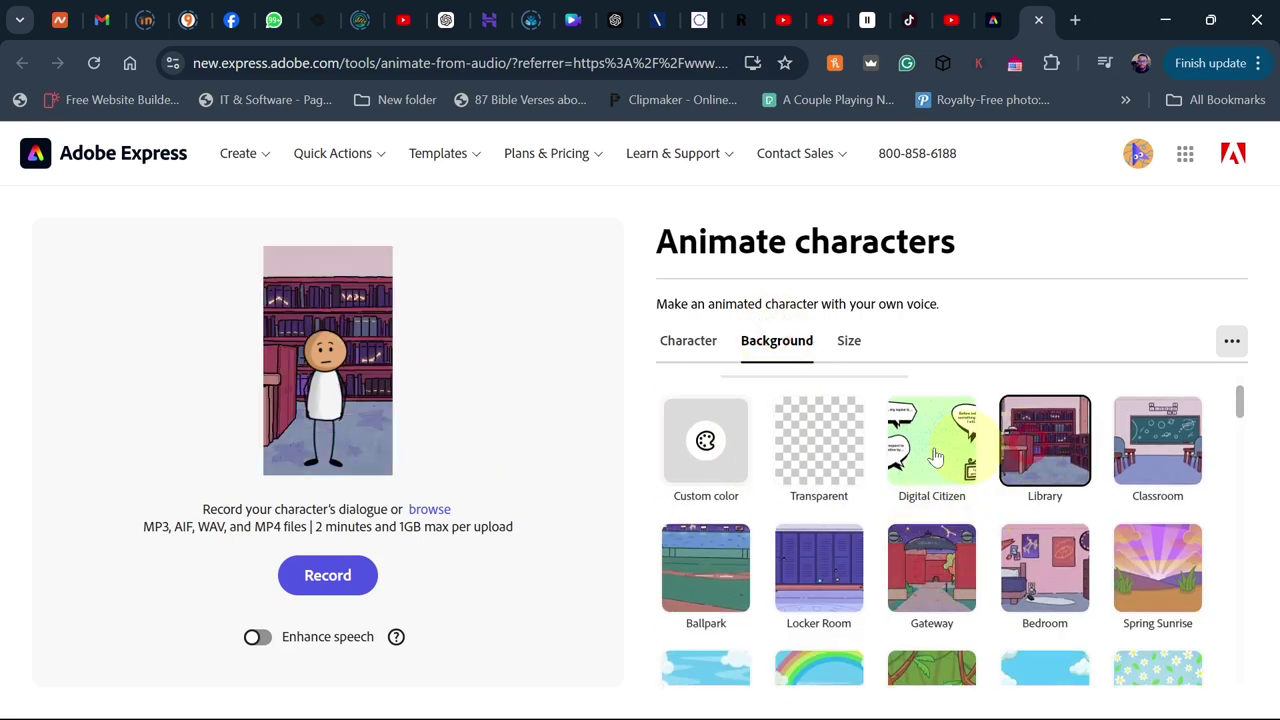
left_click(1150, 462)
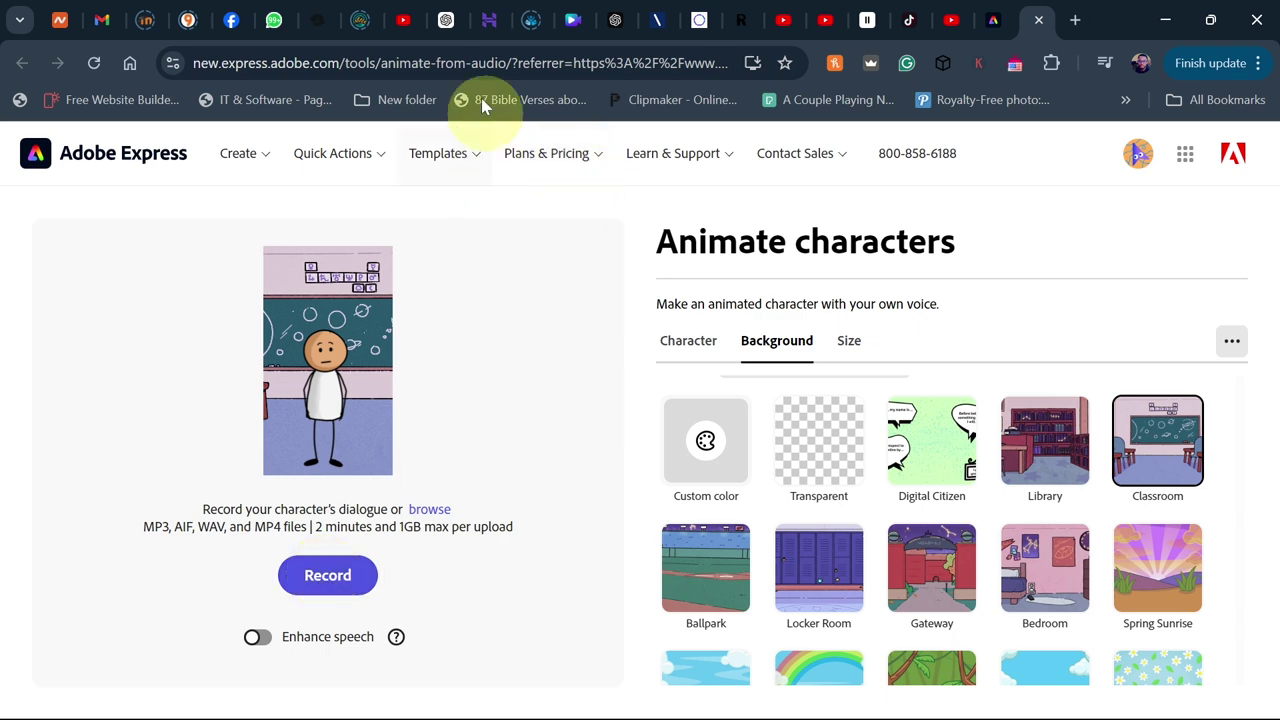
left_click(446, 22)
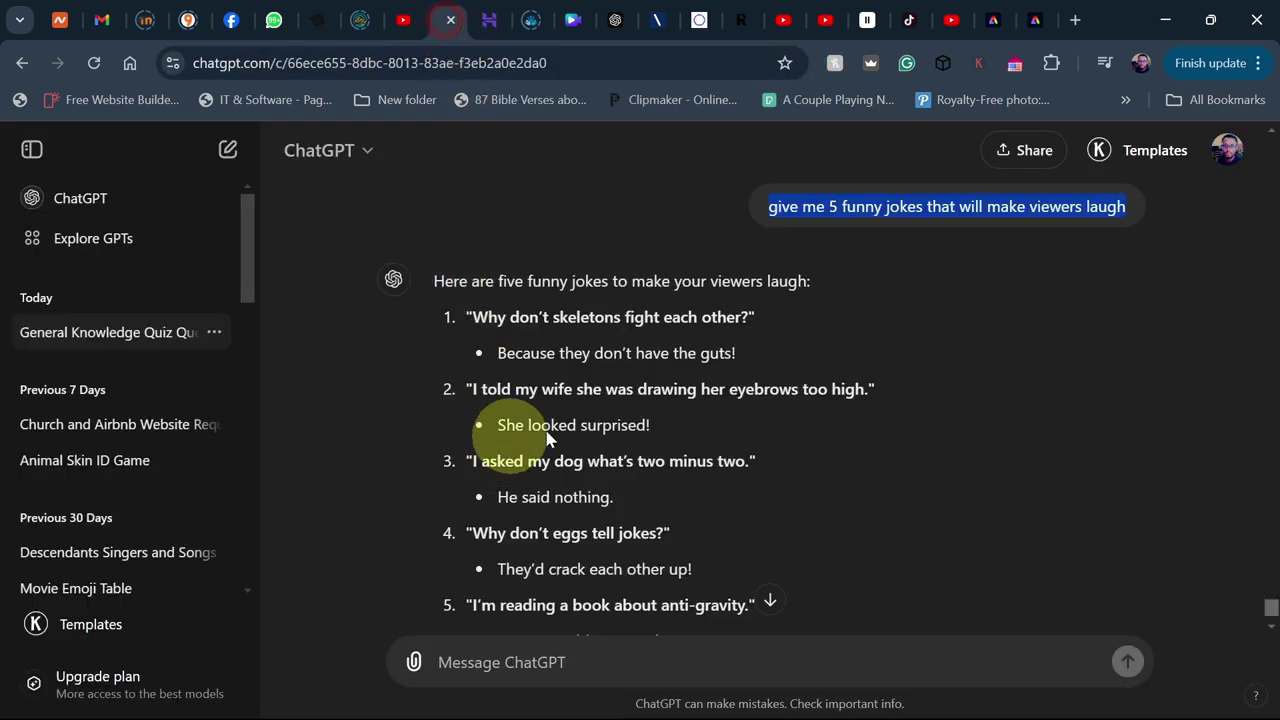
Step: Select the five jokes in the ChatGPT response and copy them from the right-click menu
left_click(778, 212)
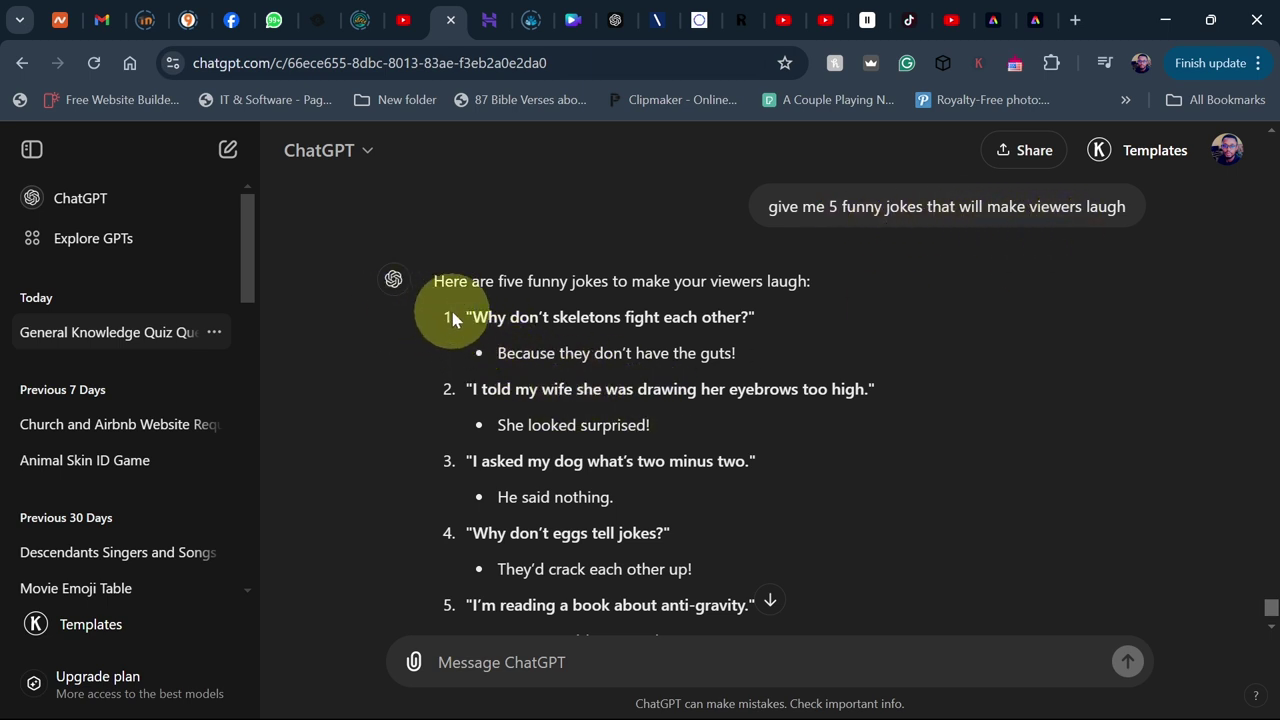
left_click_drag(466, 311, 750, 457)
scroll(755, 515, "down", 2)
right_click(570, 425)
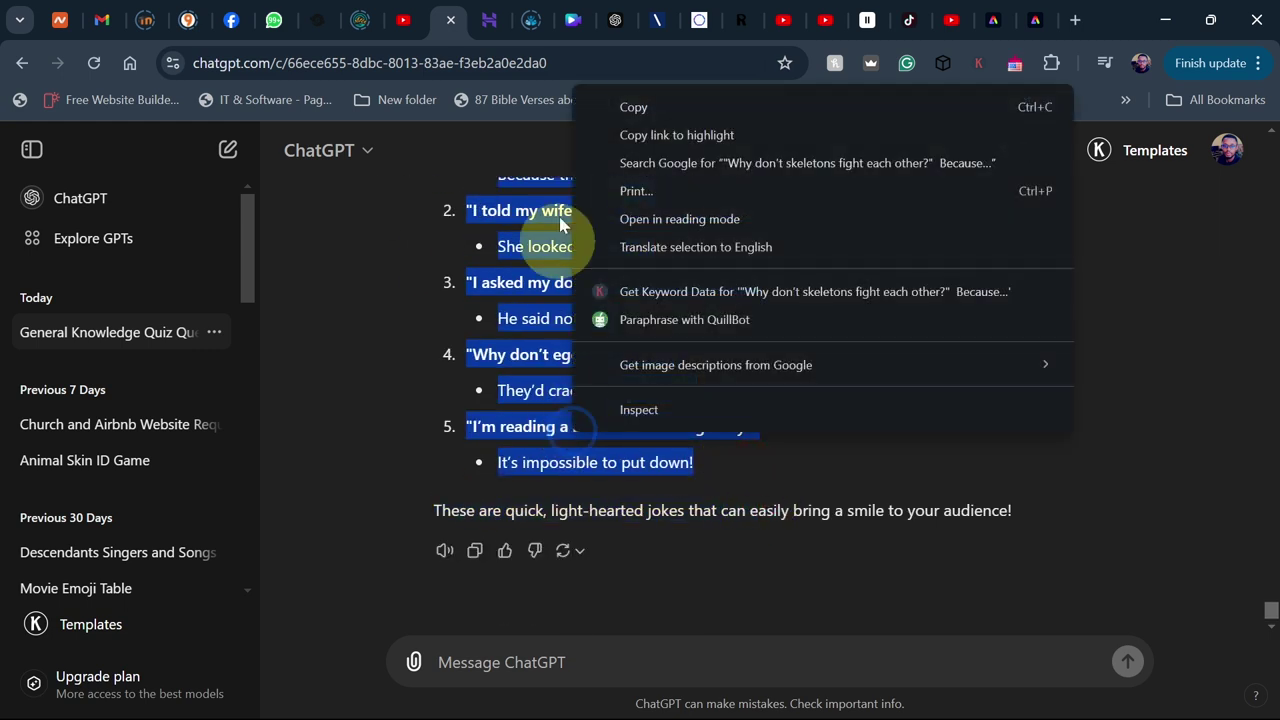
left_click(630, 110)
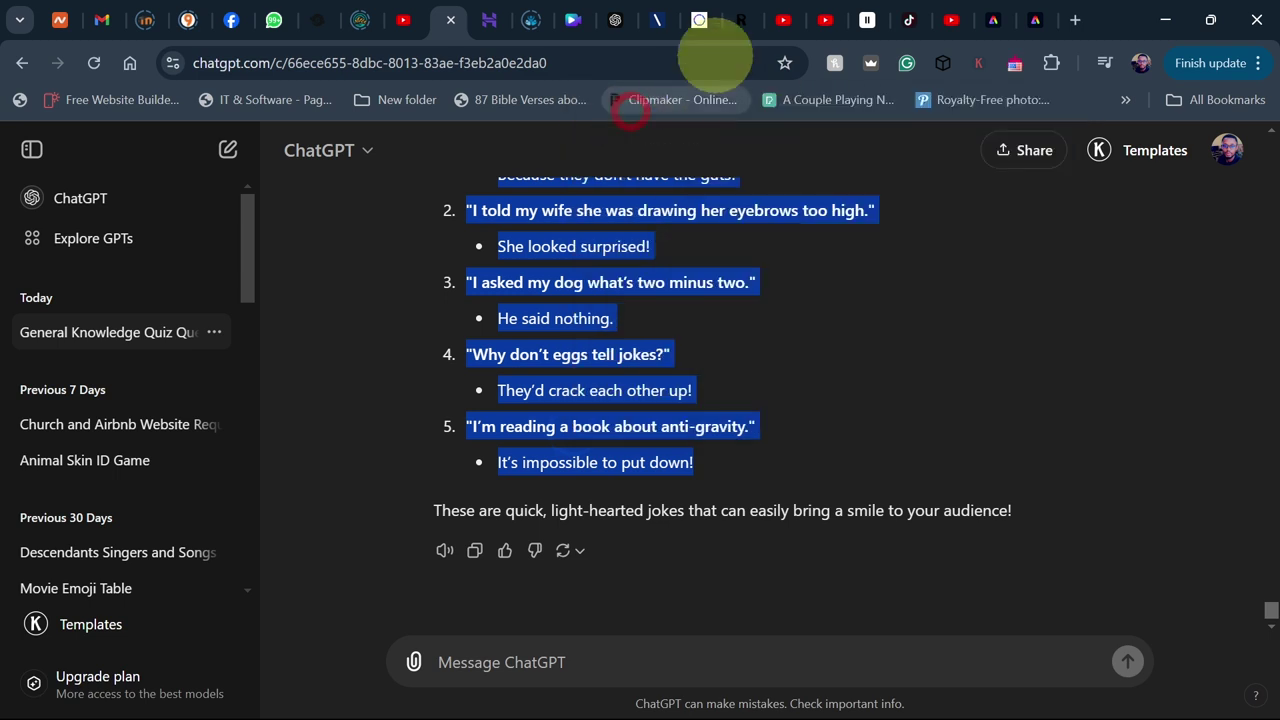
left_click(866, 18)
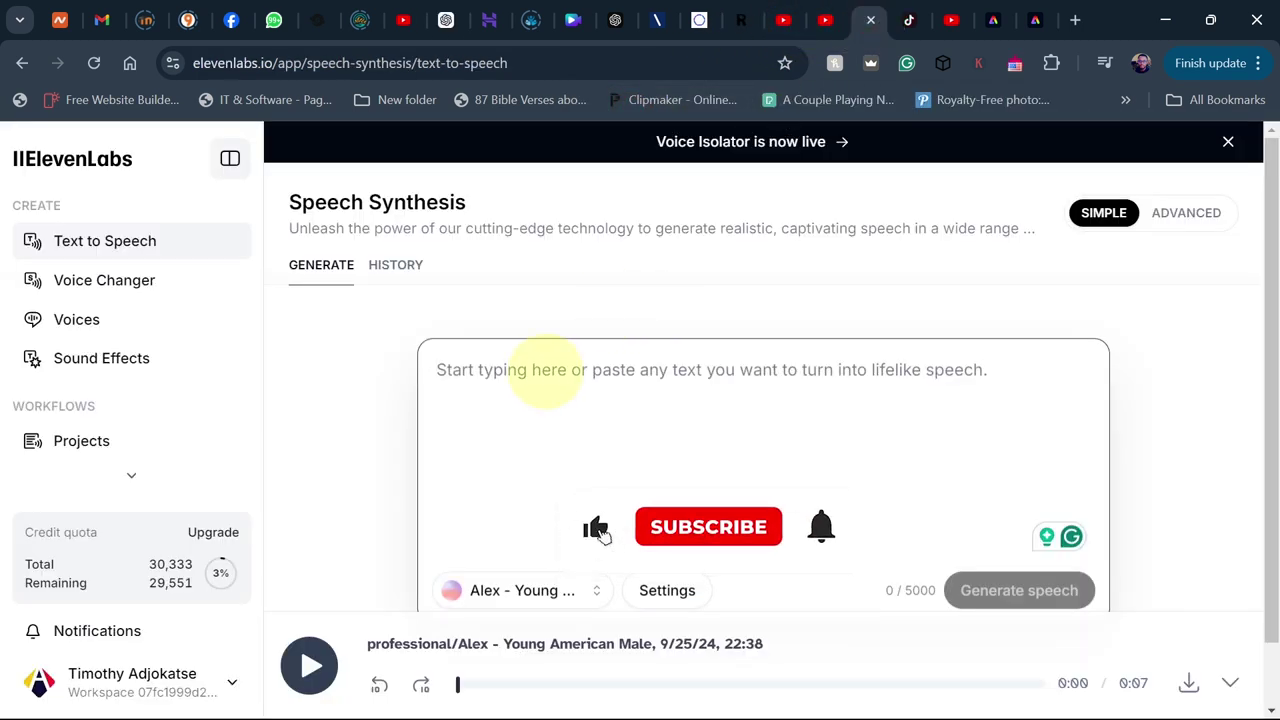
Step: Paste the jokes into ElevenLabs, generate the 17-second Alex voice clip and download the MP3
key("ctrl+v")
scroll(558, 452, "up", 2)
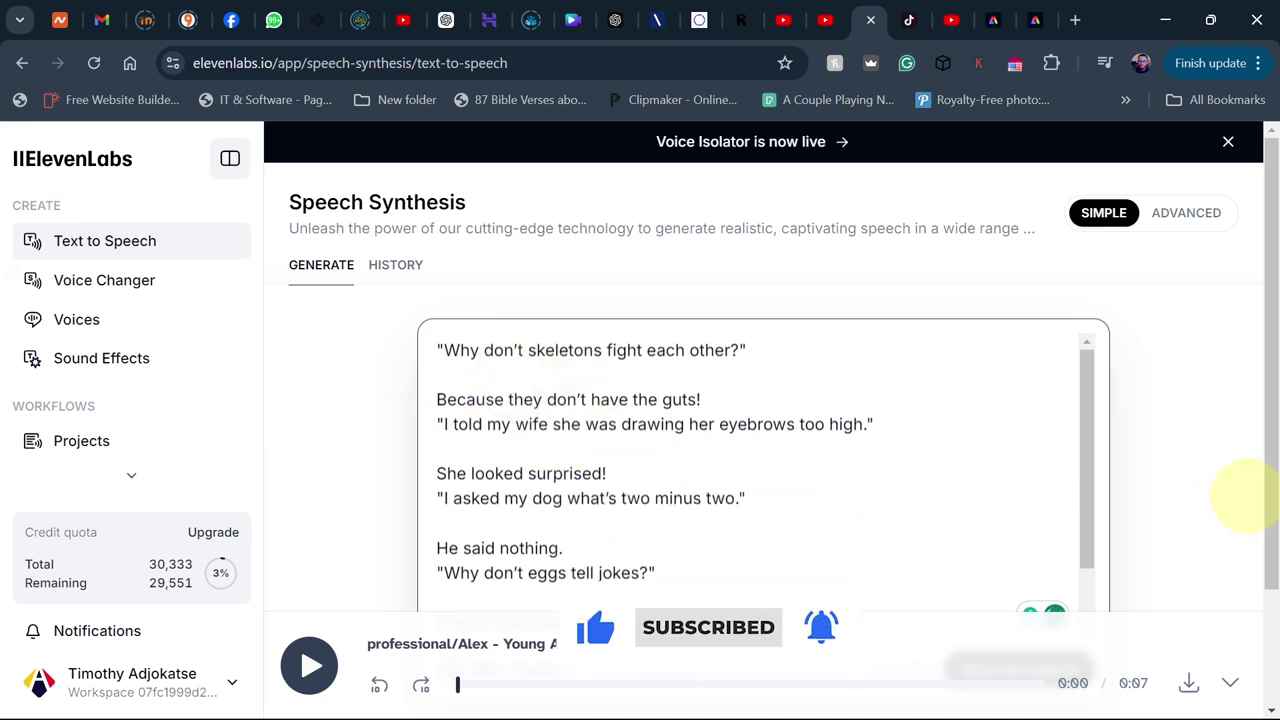
scroll(1240, 512, "down", 2)
left_click(999, 530)
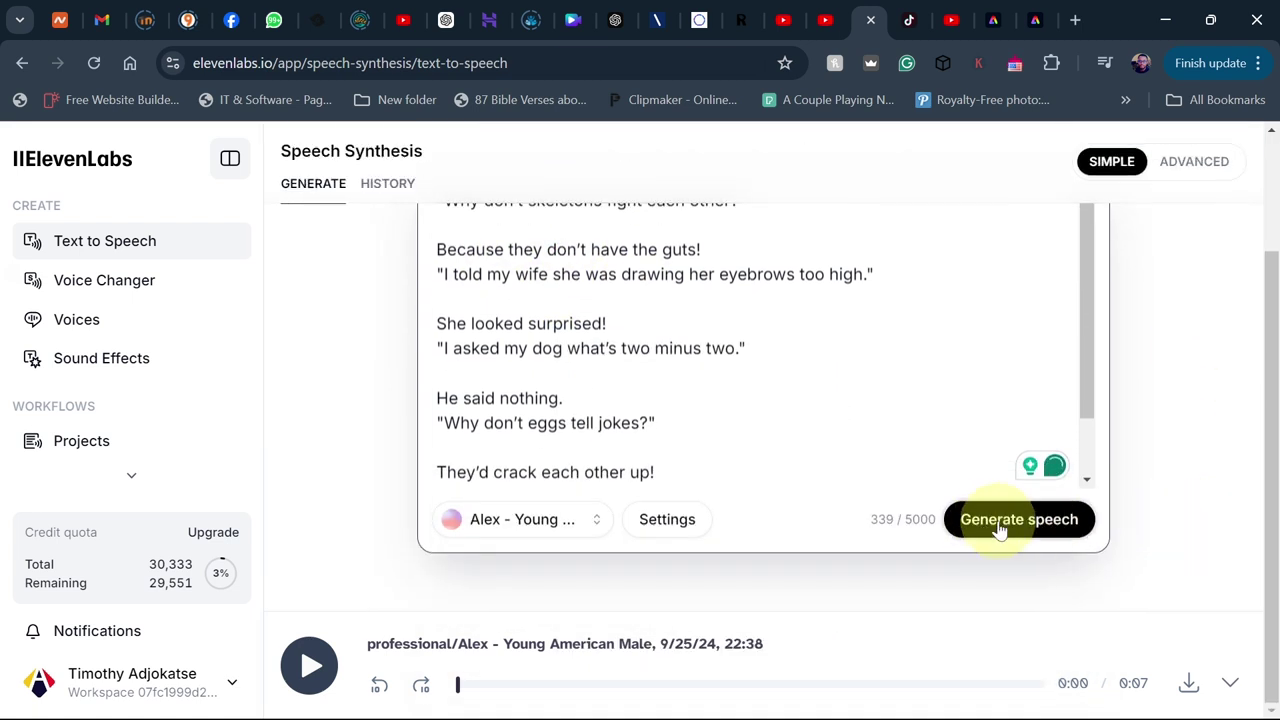
left_click(1000, 528)
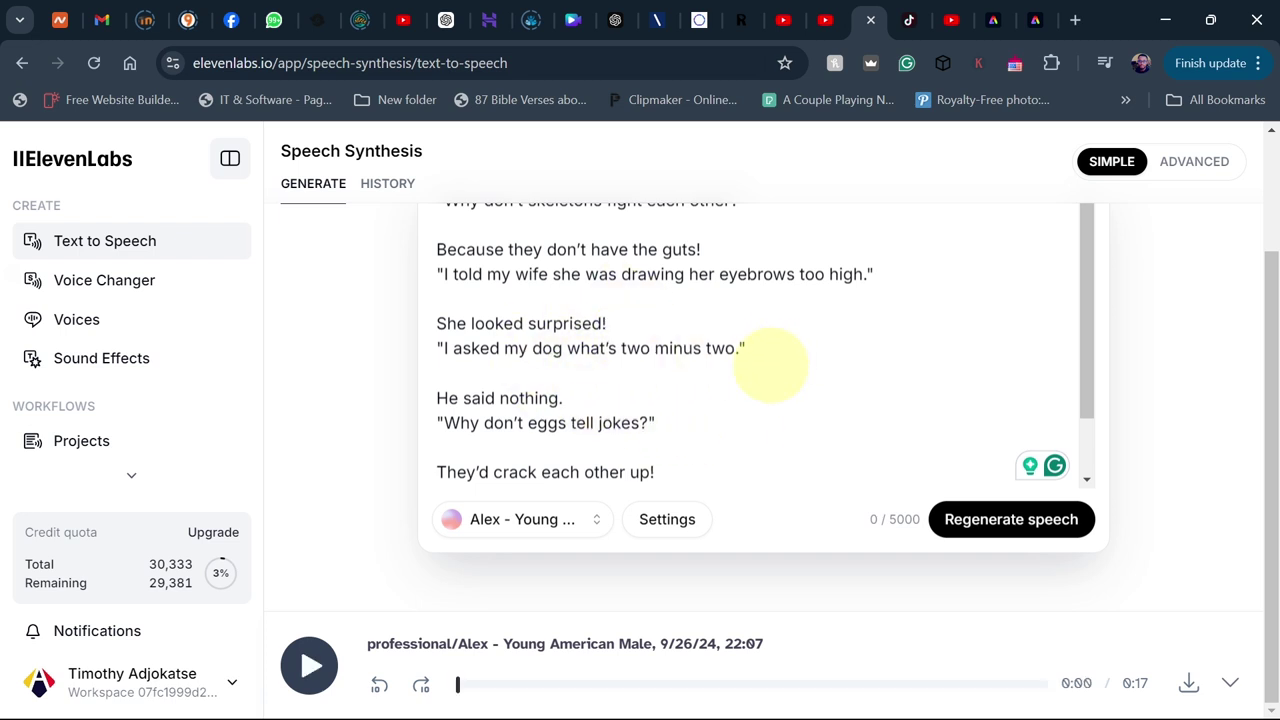
left_click(1188, 682)
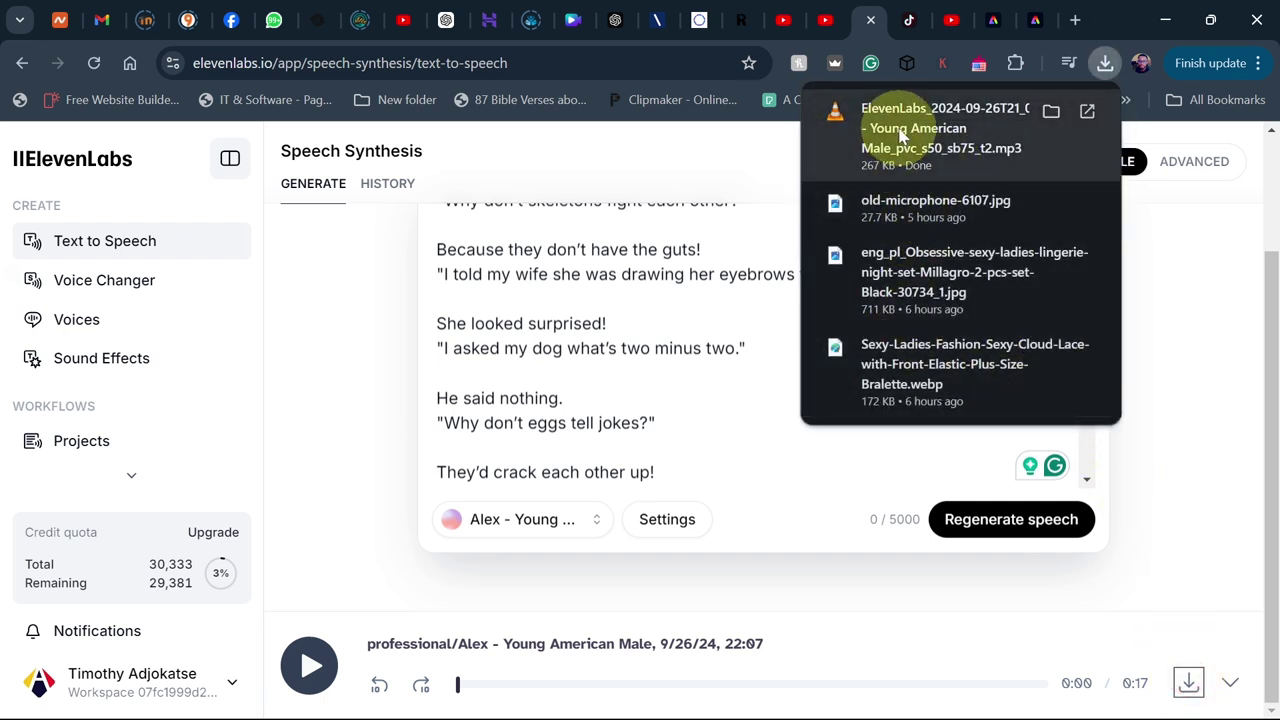
left_click(1033, 20)
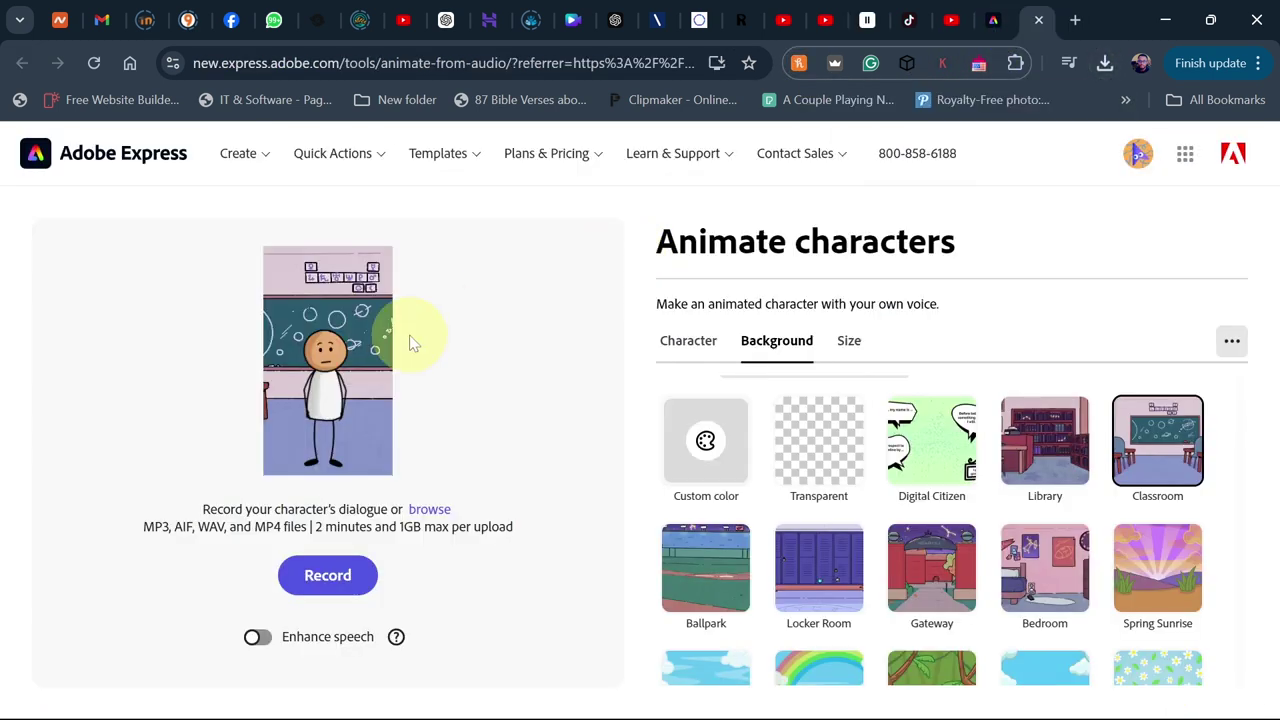
Step: Upload the ElevenLabs voice clip from Downloads as the stick figure's audio and play the 17.1-second preview
left_click(429, 509)
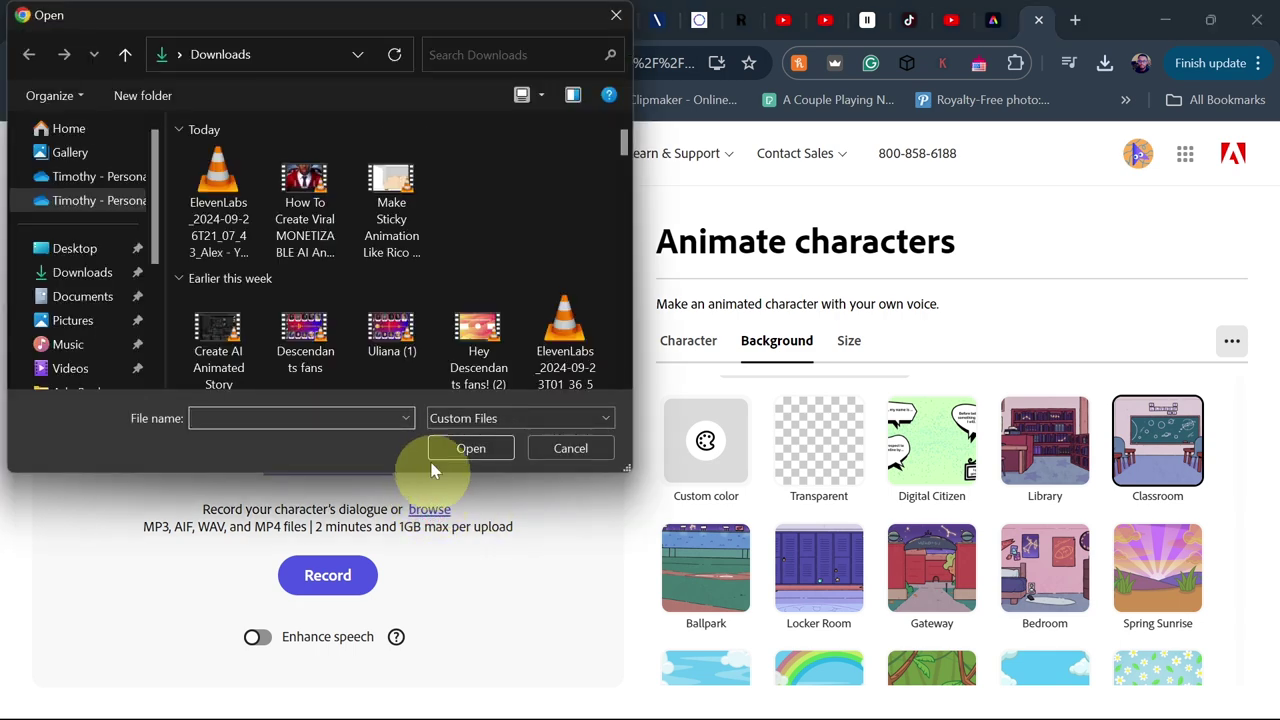
left_click(215, 205)
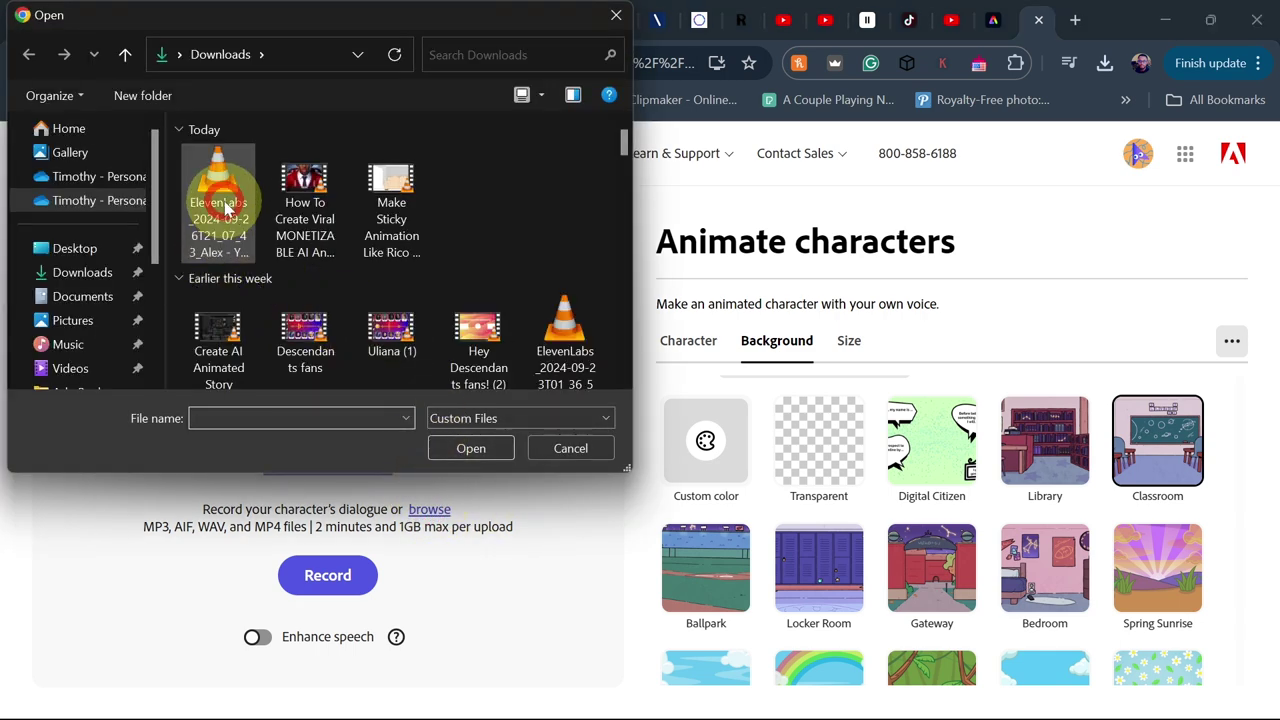
left_click(470, 449)
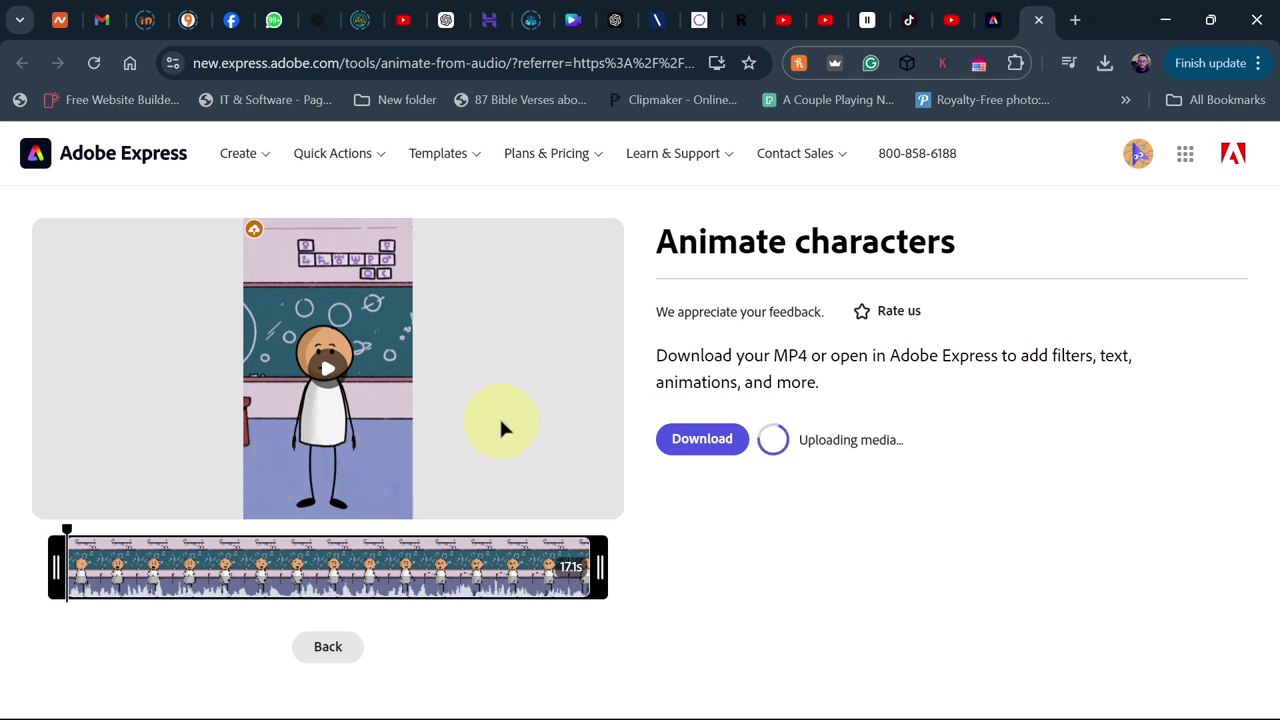
left_click(329, 372)
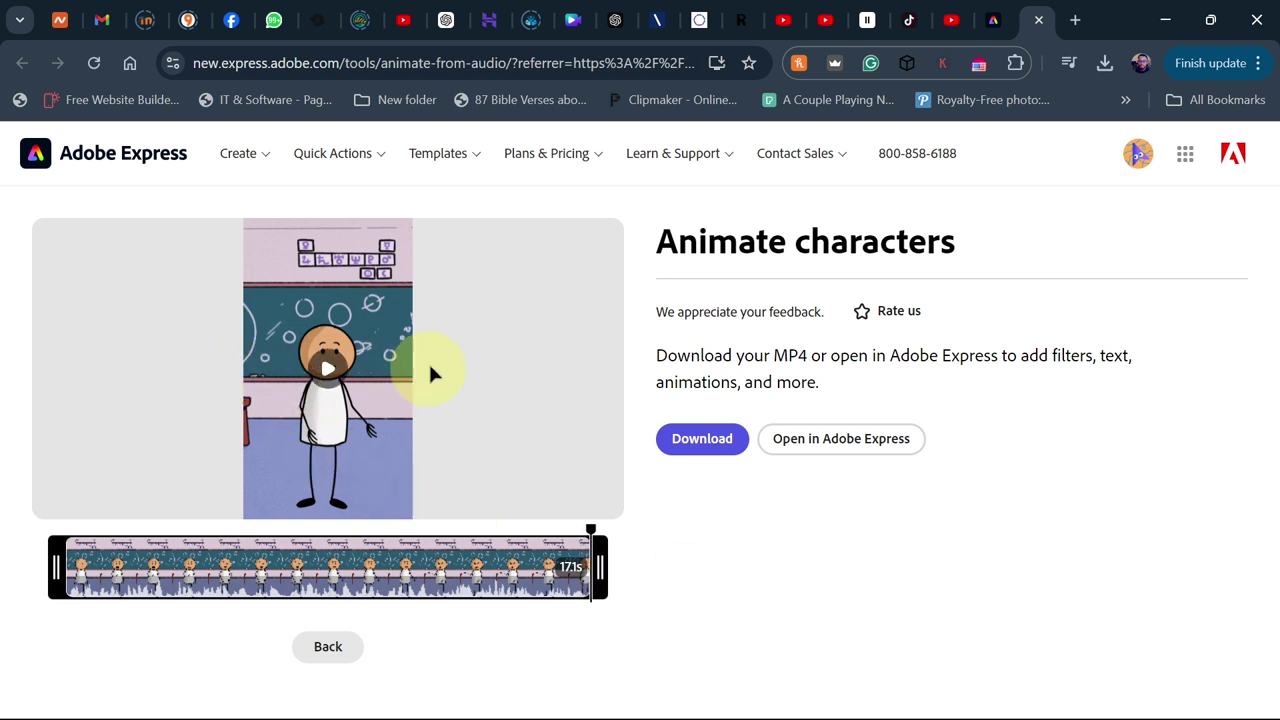
Step: Download the animation as a 9.7 MB MP4 and confirm it in Chrome's downloads list
left_click(702, 438)
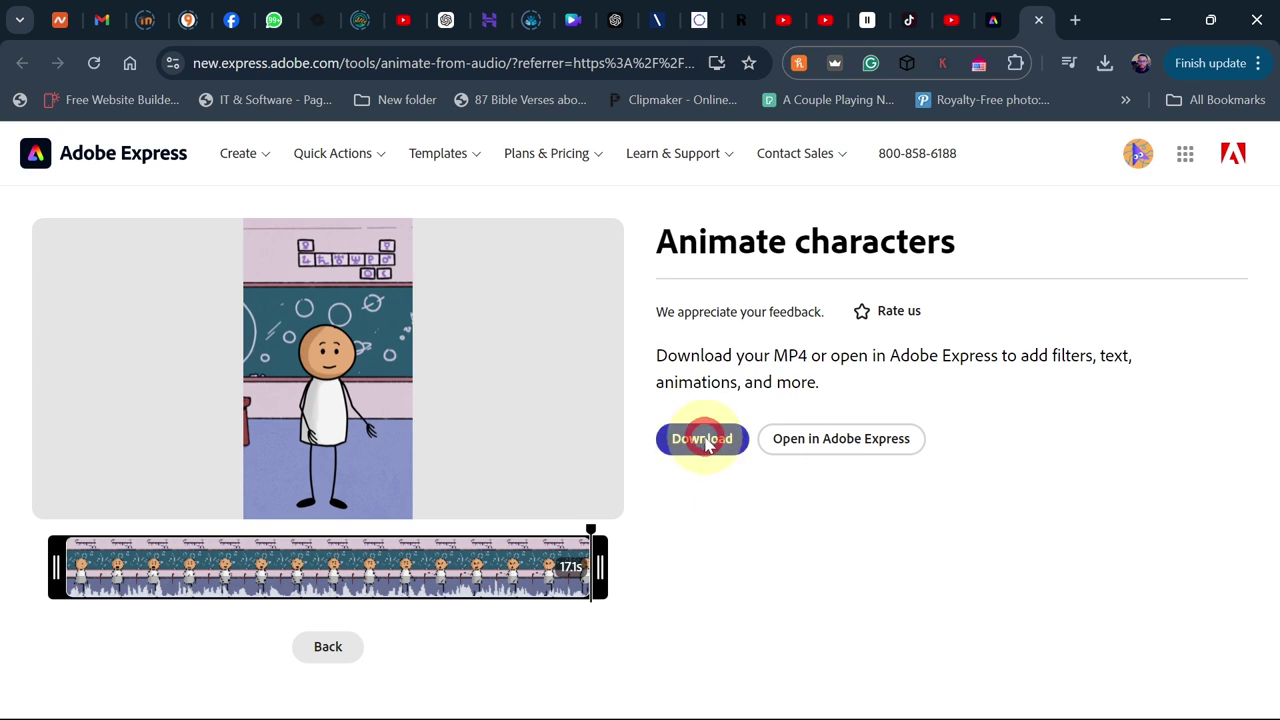
left_click(1105, 63)
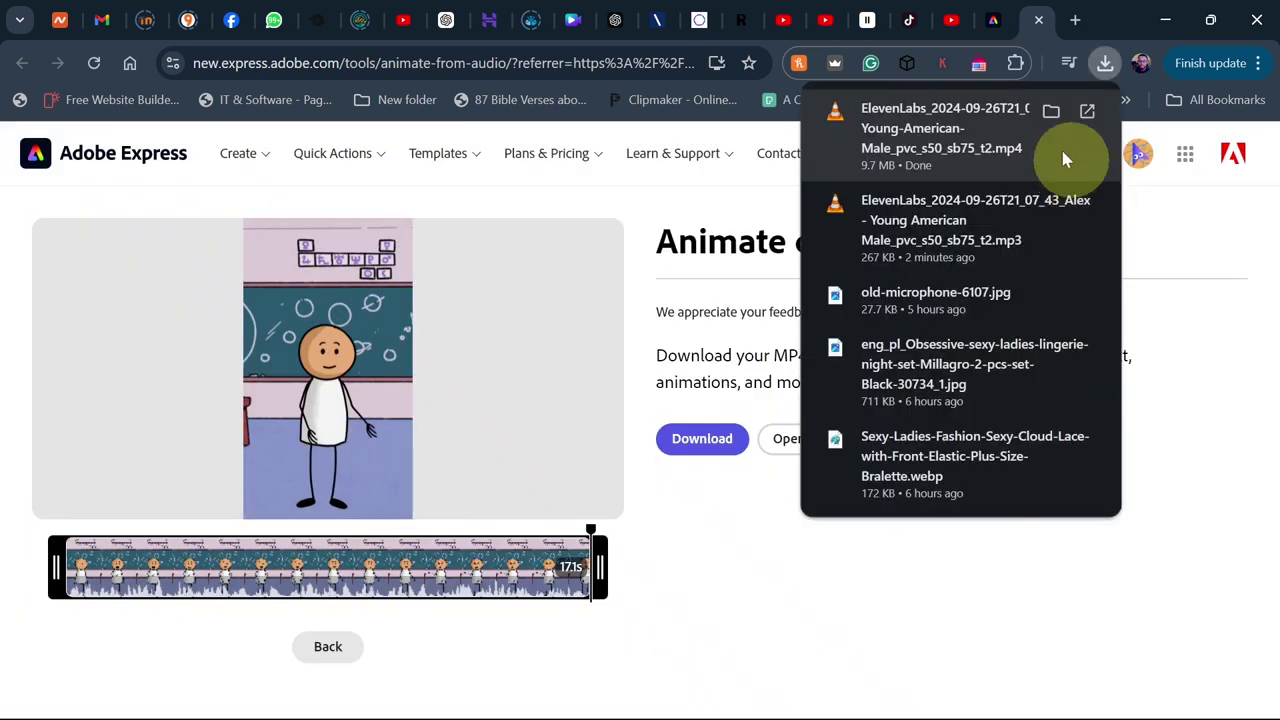
Step: Open the downloaded MP4 in VLC and pause it about 13 seconds in
left_click(1040, 115)
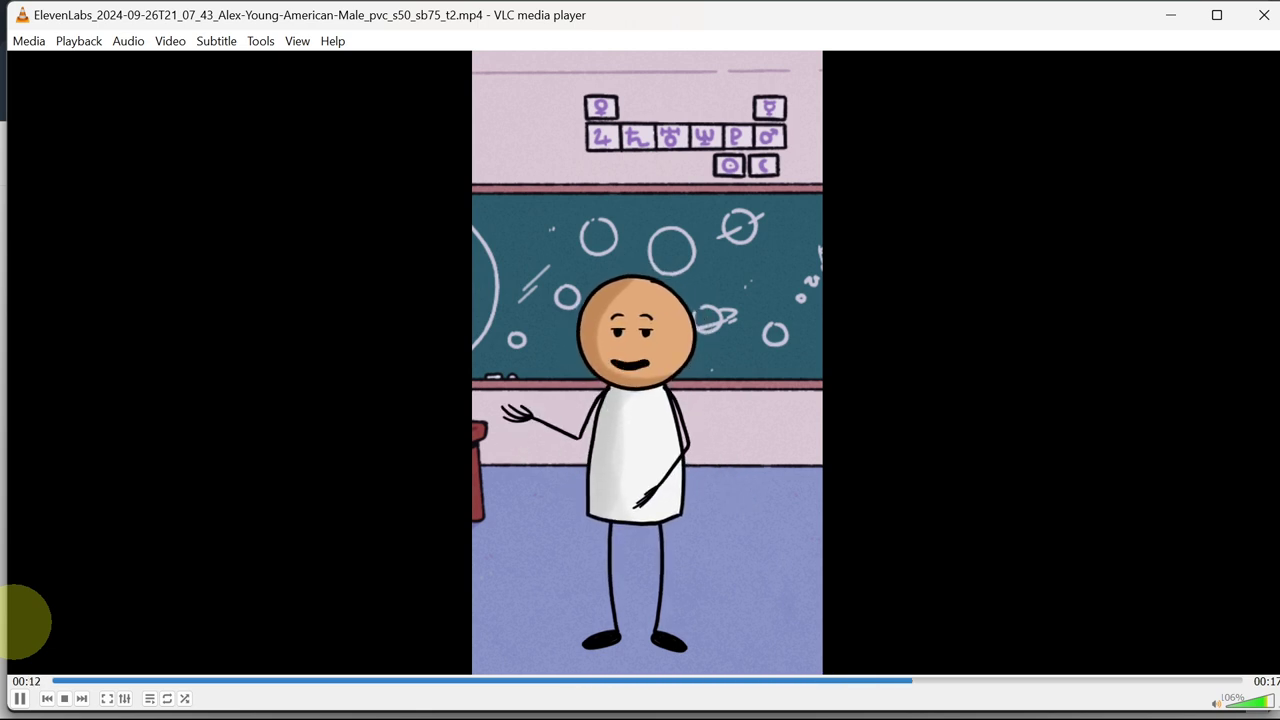
key("space")
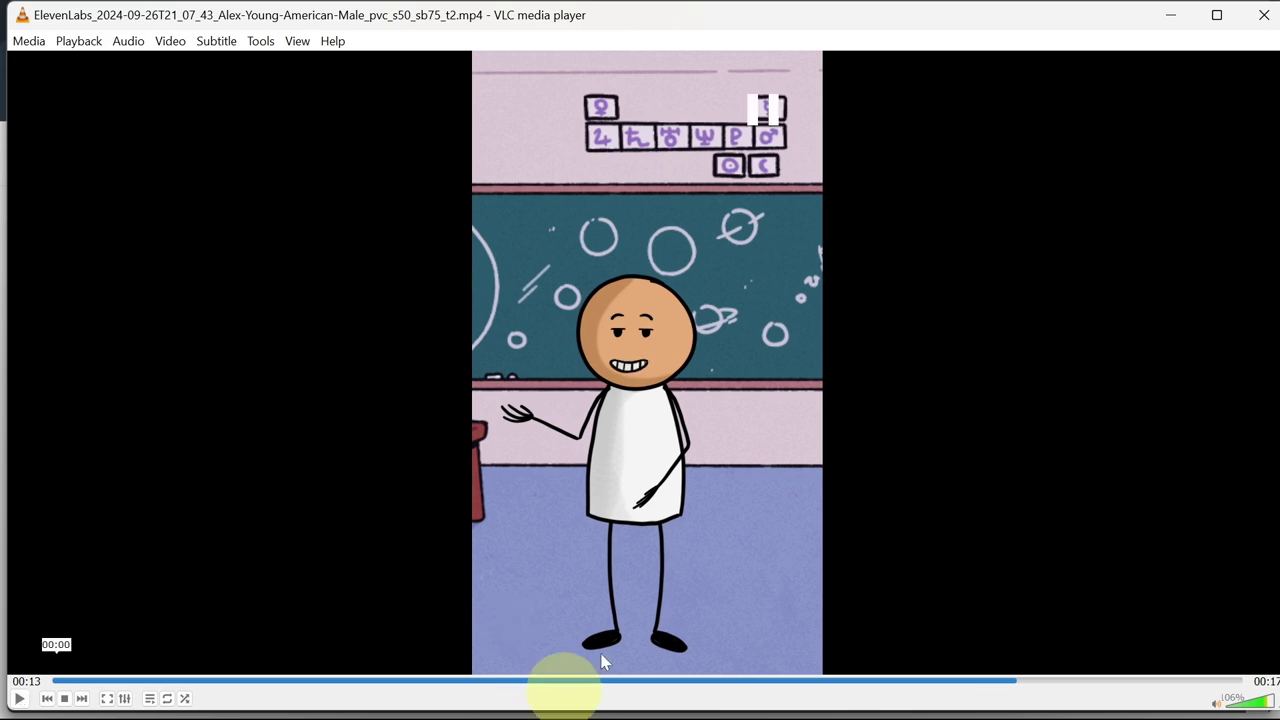
Step: Switch back to the Chrome window showing the Adobe Express Animate characters page
left_click(566, 690)
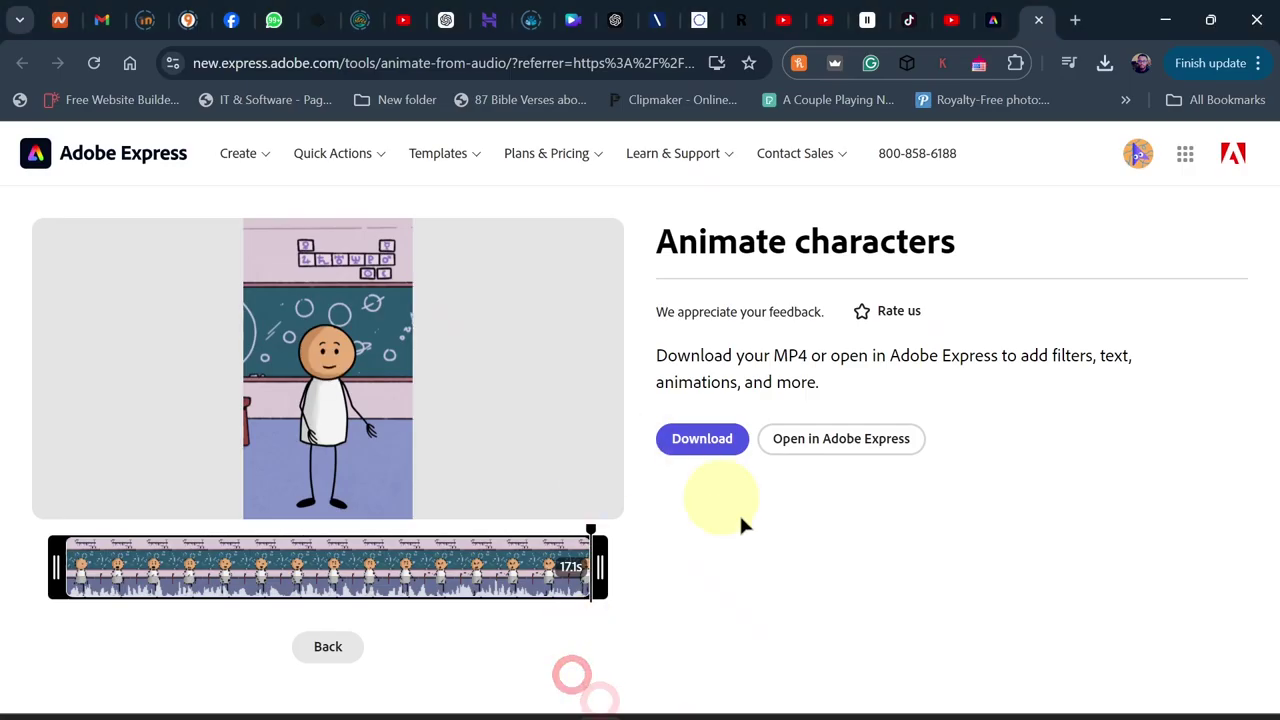